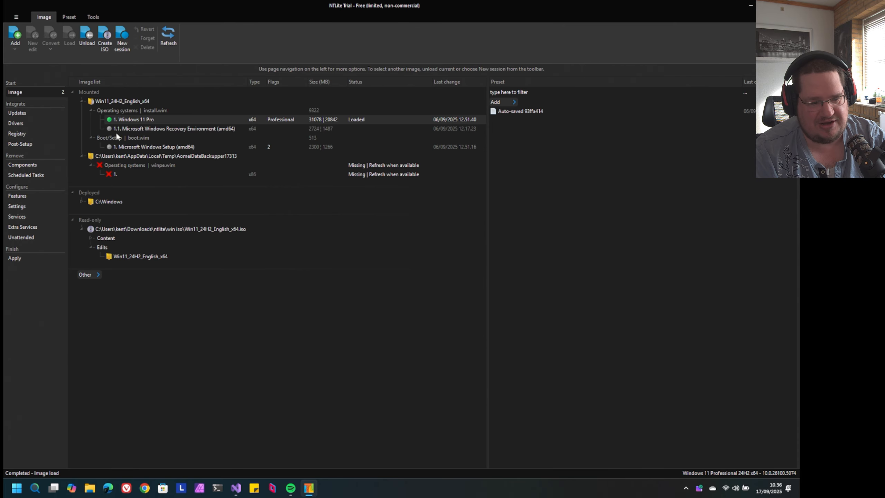
Open the image's update integration settings and review the full list of existing packages
{"action": "left_click", "coordinate": [30, 116]}
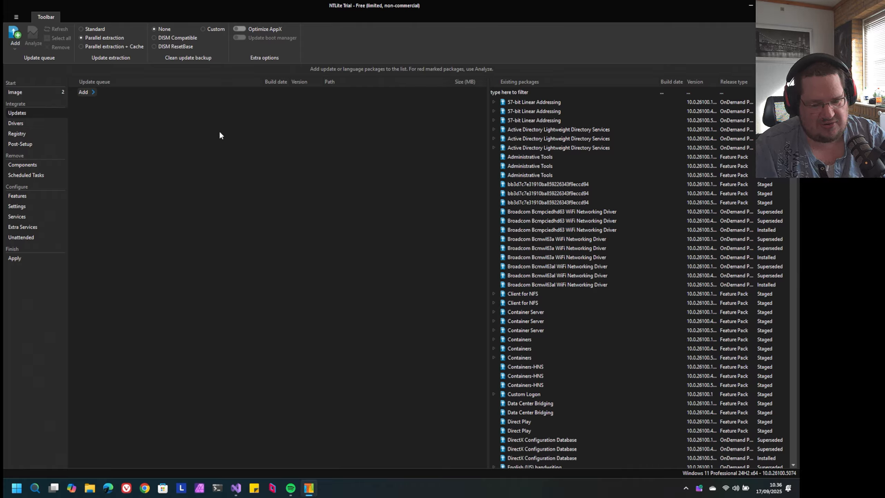
{"action": "scroll", "coordinate": [610, 136], "scroll_direction": "down", "scroll_amount": 20}
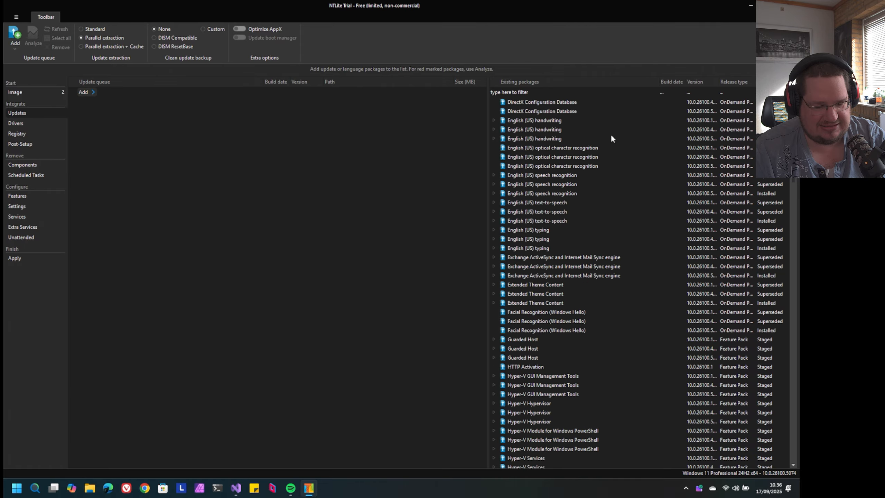
{"action": "scroll", "coordinate": [612, 139], "scroll_direction": "down", "scroll_amount": 15}
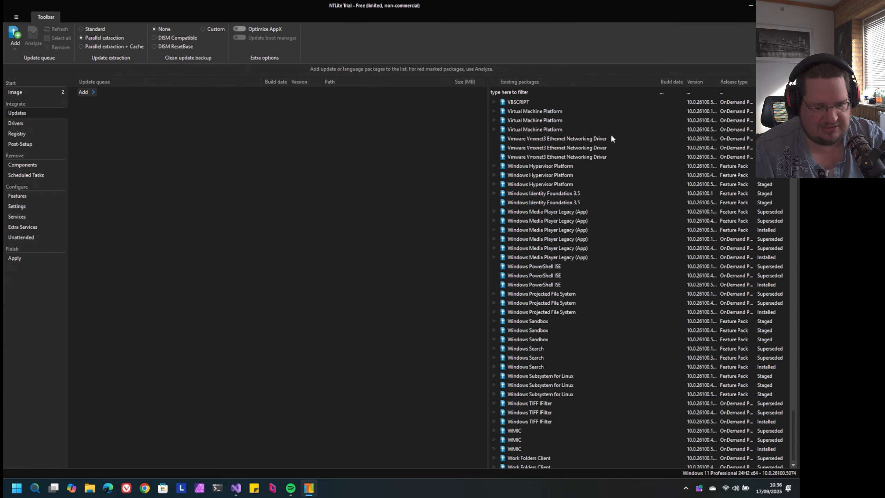
{"action": "scroll", "coordinate": [612, 138], "scroll_direction": "up", "scroll_amount": 20}
{"action": "scroll", "coordinate": [612, 136], "scroll_direction": "up", "scroll_amount": 20}
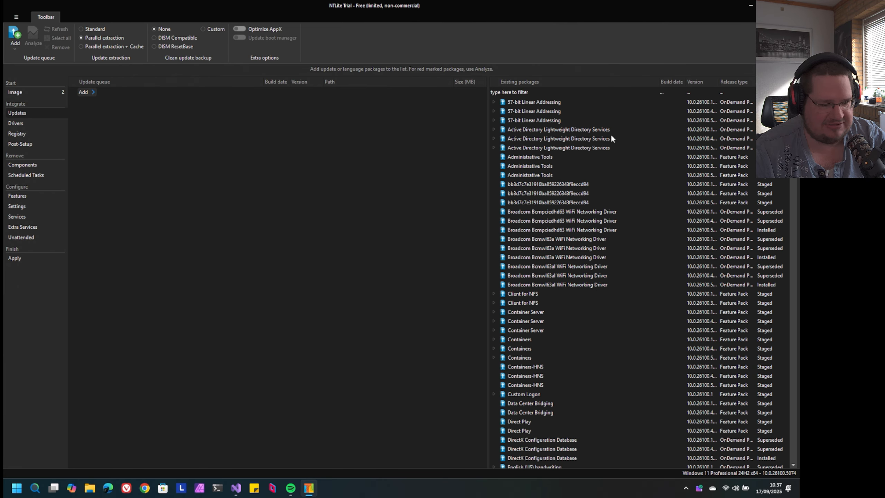
View the latest online updates available for the update queue, and close the list without enqueuing anything
{"action": "left_click", "coordinate": [90, 91]}
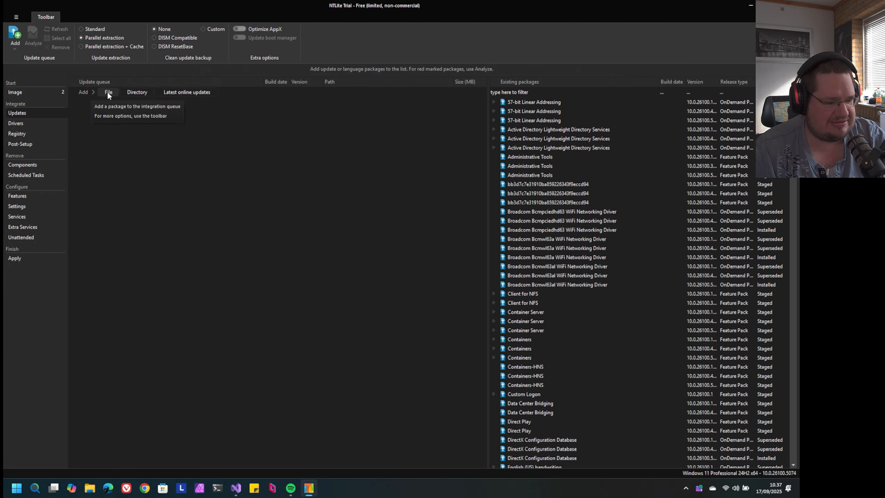
{"action": "left_click", "coordinate": [174, 93]}
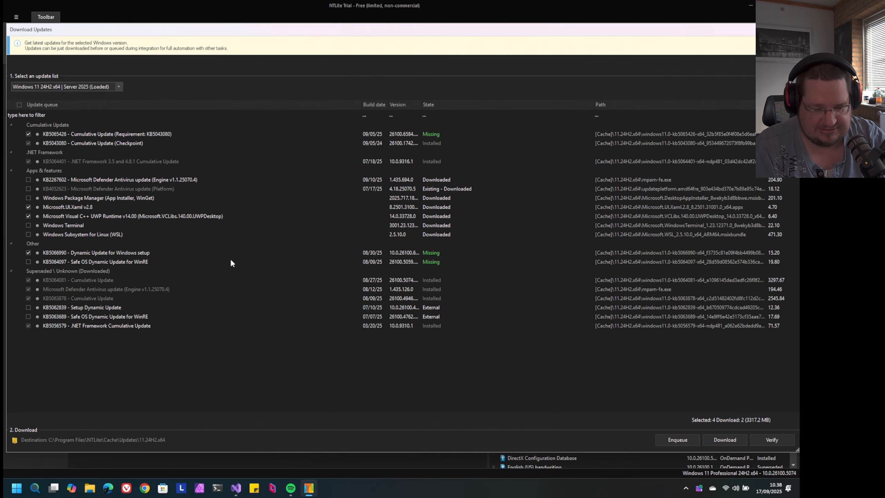
{"action": "key", "text": "Escape"}
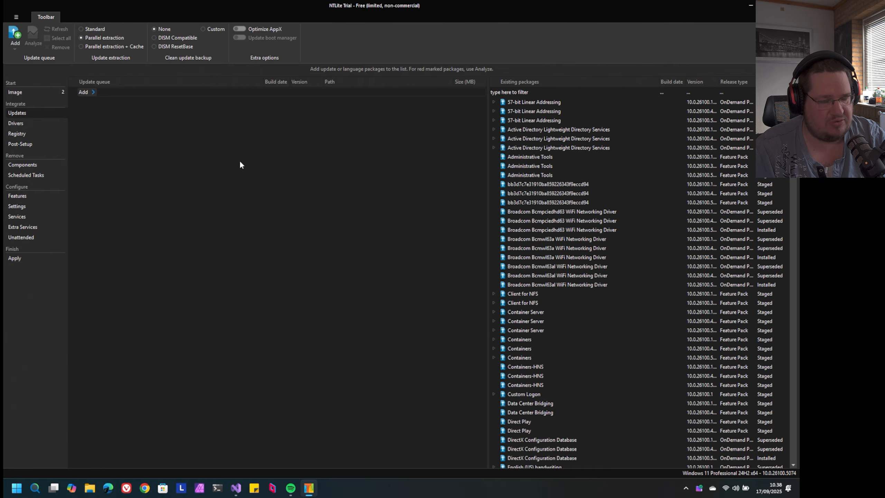
Review the driver hardware checklist and the registry integration page, selecting the Machine - SOFTWARE hive
{"action": "left_click", "coordinate": [52, 124]}
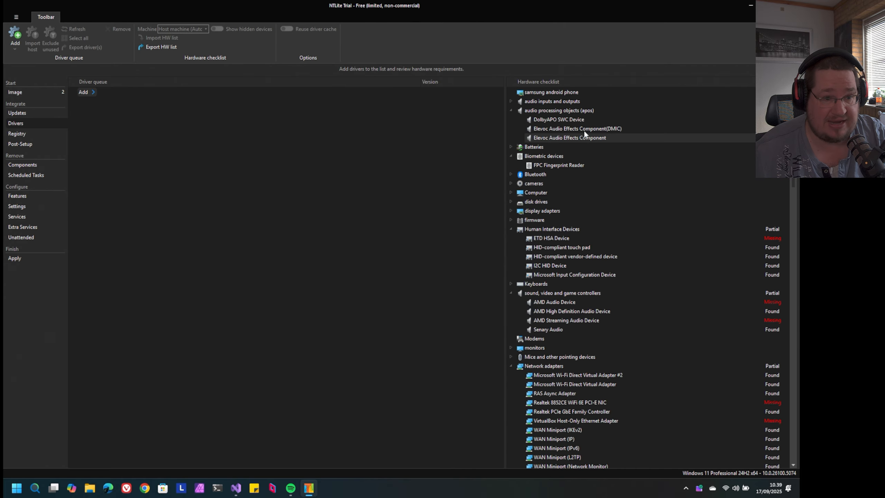
{"action": "left_click", "coordinate": [37, 133]}
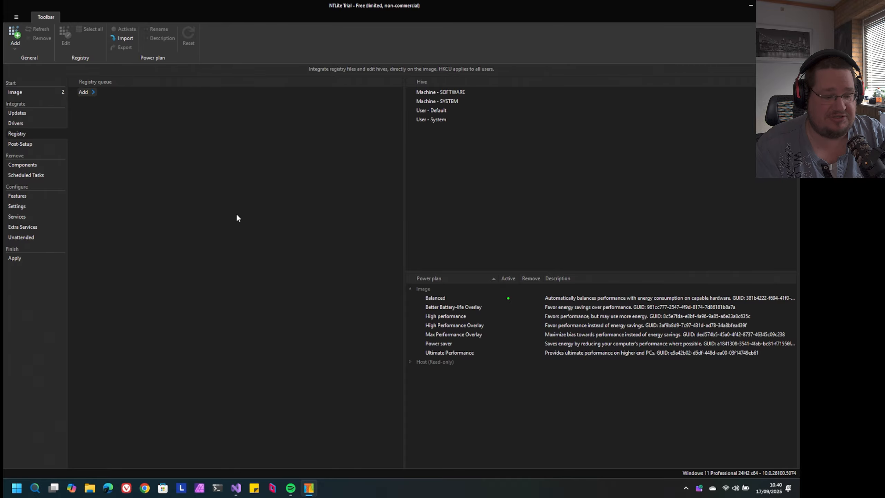
{"action": "left_click", "coordinate": [84, 92]}
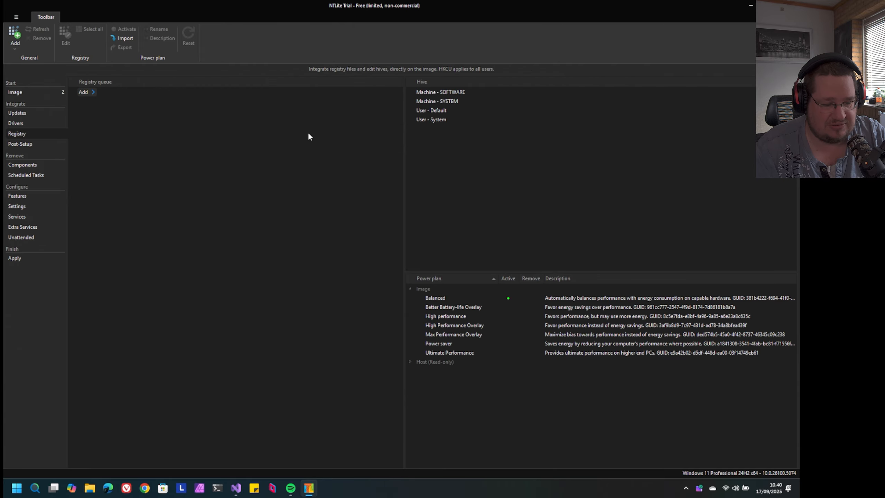
{"action": "left_click", "coordinate": [438, 93]}
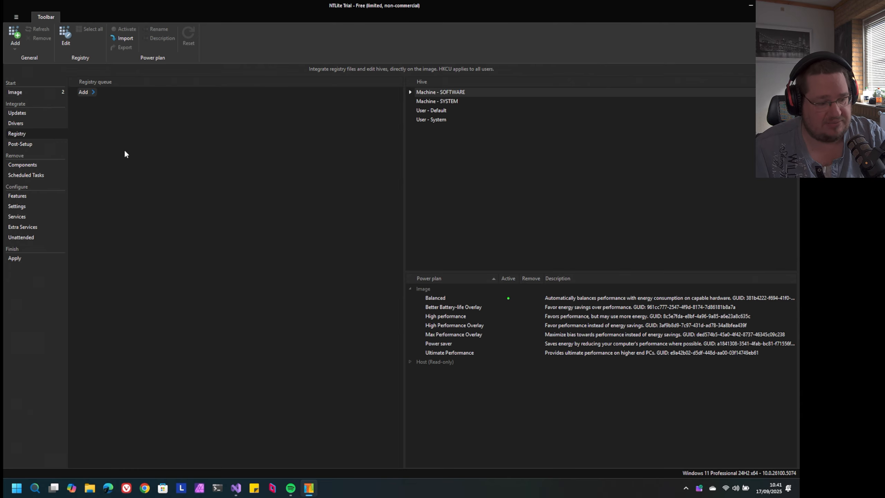
Open the Post-Setup page and look up "chrome unattended installer" on Google in Chrome before returning to NTLite
{"action": "left_click", "coordinate": [30, 145]}
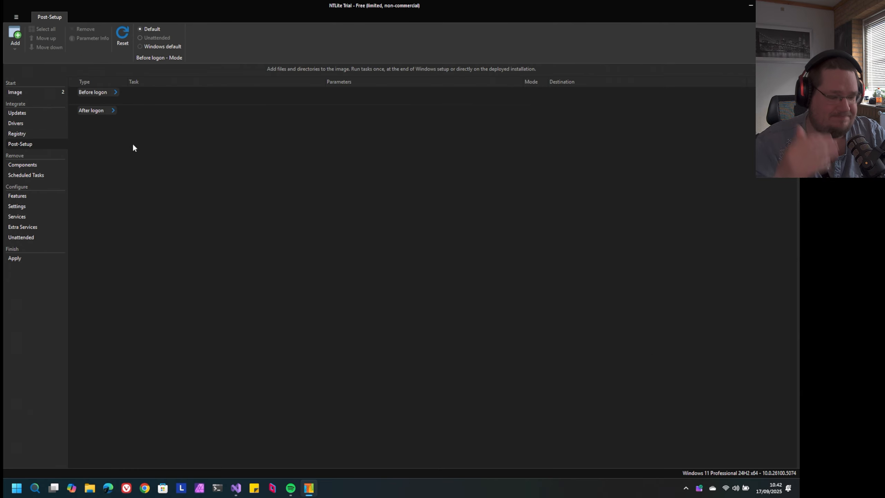
{"action": "mouse_move", "coordinate": [103, 92]}
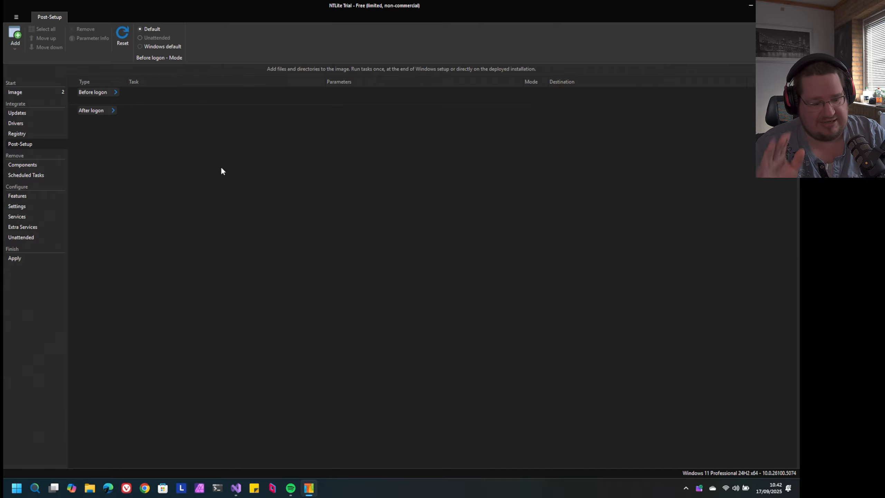
{"action": "left_click", "coordinate": [145, 488]}
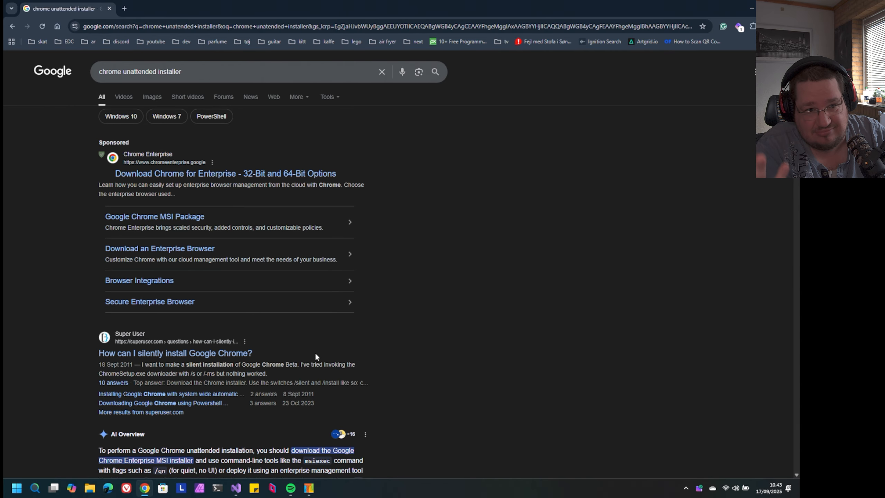
{"action": "key", "text": "alt+Tab"}
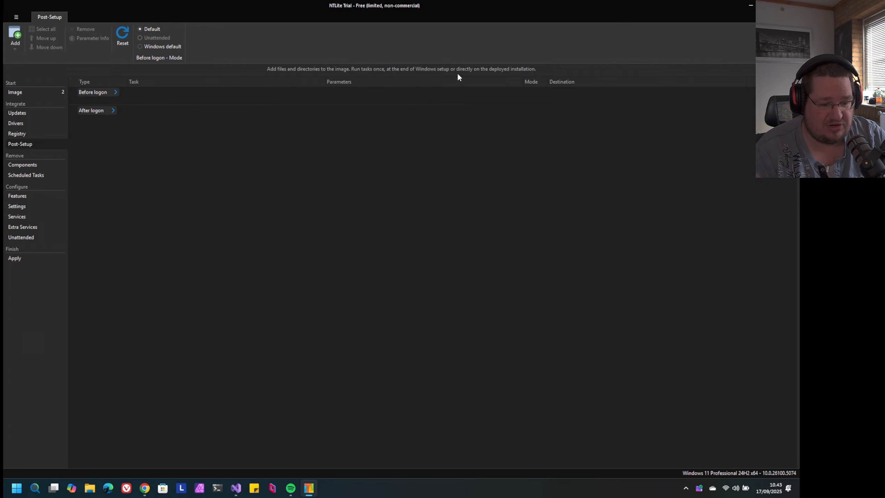
Show the task types that can be added before logon and after logon in Post-Setup
{"action": "mouse_move", "coordinate": [113, 91]}
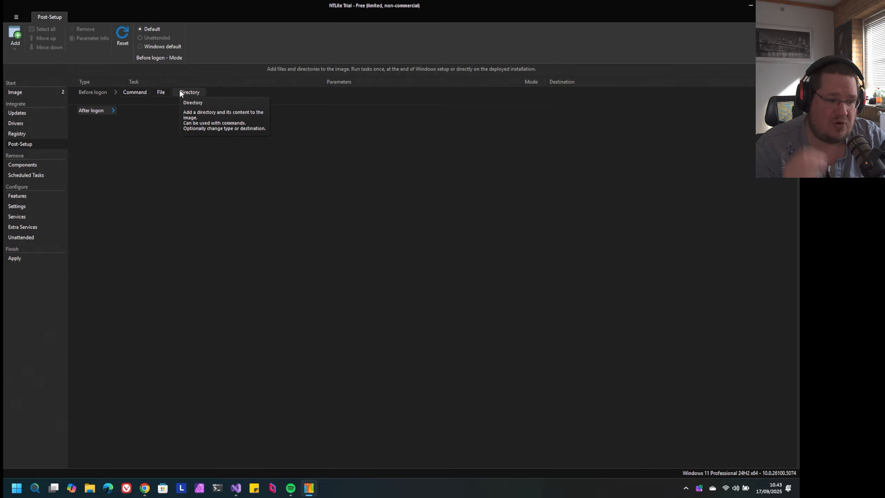
{"action": "left_click", "coordinate": [112, 111]}
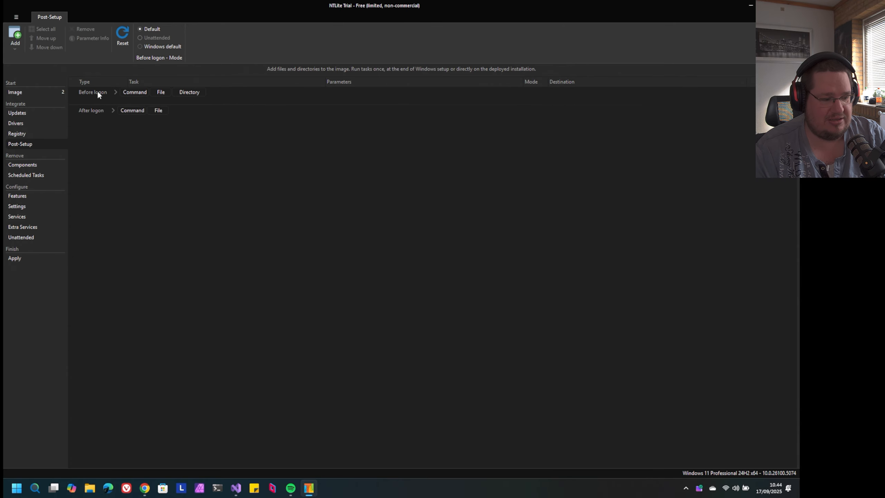
{"action": "mouse_move", "coordinate": [94, 109]}
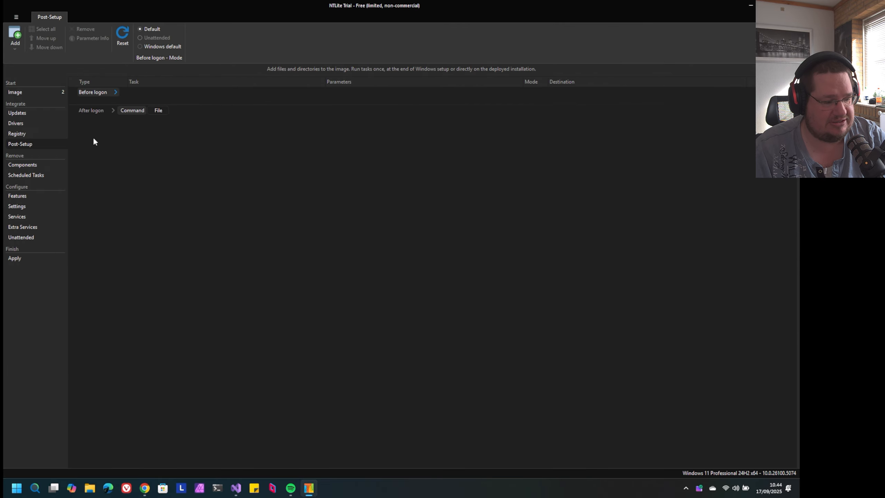
Open the component removal list, accept the removal warning and look through the expanded Apps group
{"action": "left_click", "coordinate": [35, 165]}
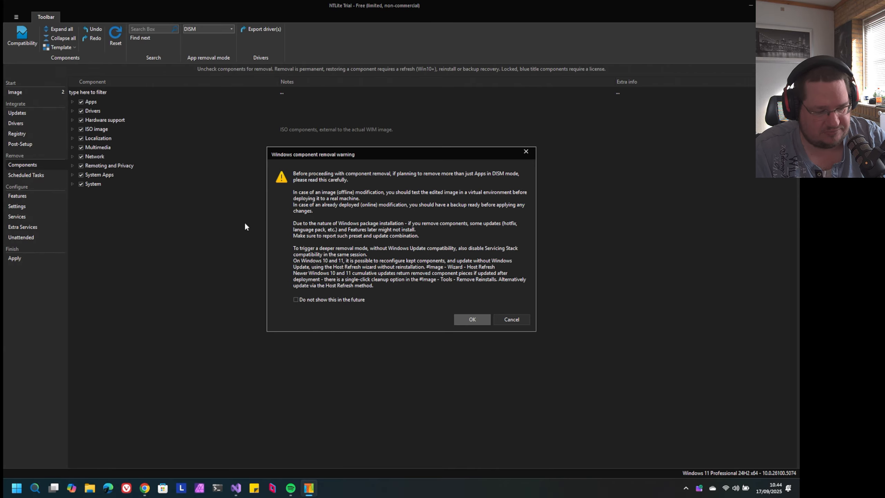
{"action": "left_click", "coordinate": [460, 318]}
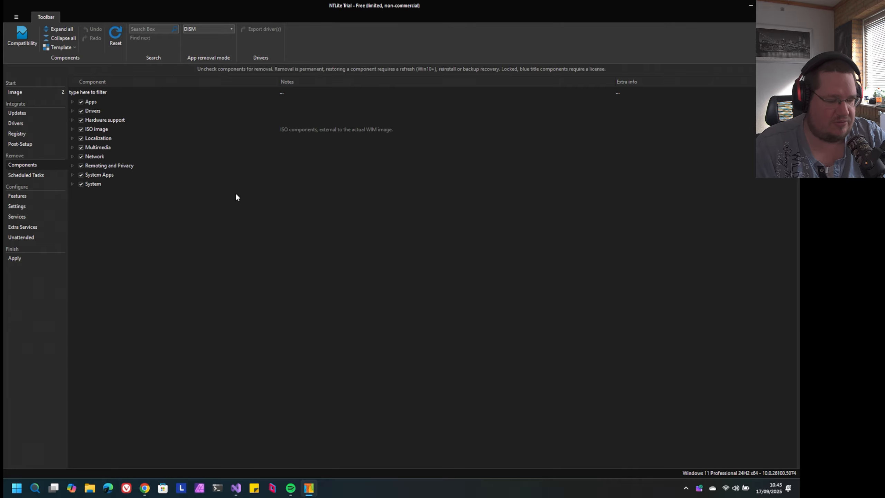
{"action": "left_click", "coordinate": [72, 102]}
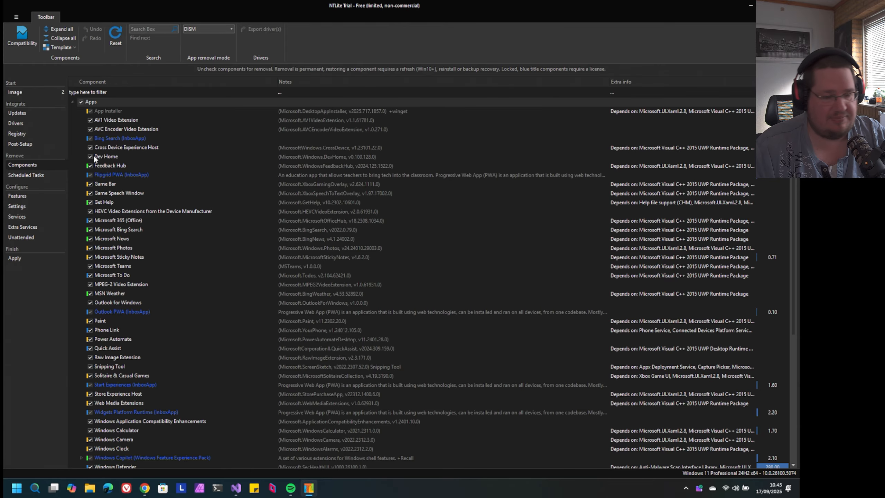
{"action": "scroll", "coordinate": [93, 155], "scroll_direction": "down", "scroll_amount": 10}
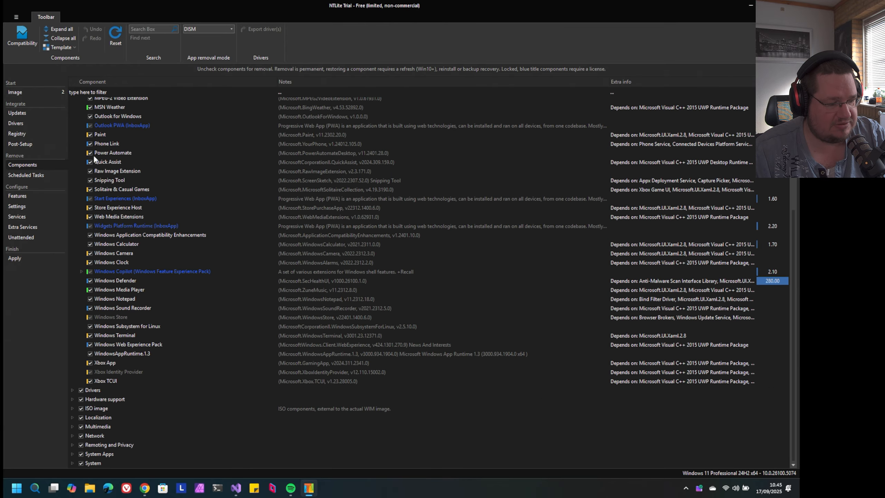
{"action": "scroll", "coordinate": [93, 155], "scroll_direction": "up", "scroll_amount": 10}
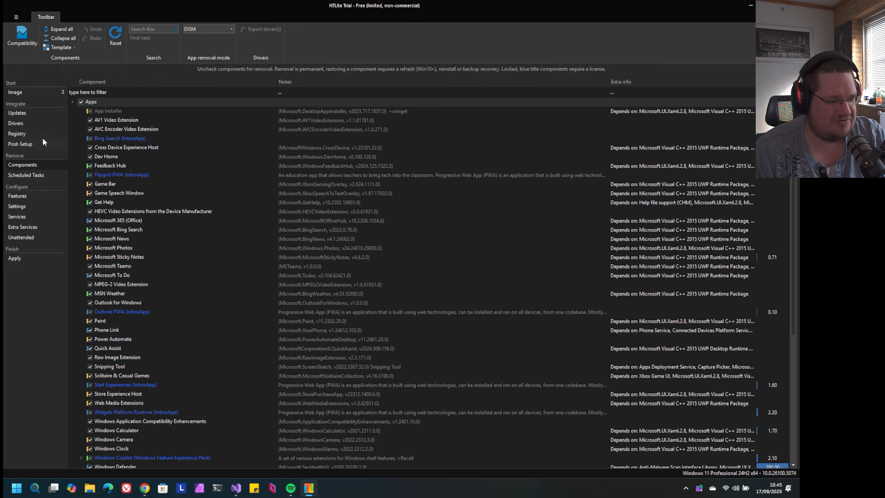
Check the mounted image list, and reopen the component removal list, accepting its warning
{"action": "left_click", "coordinate": [32, 92]}
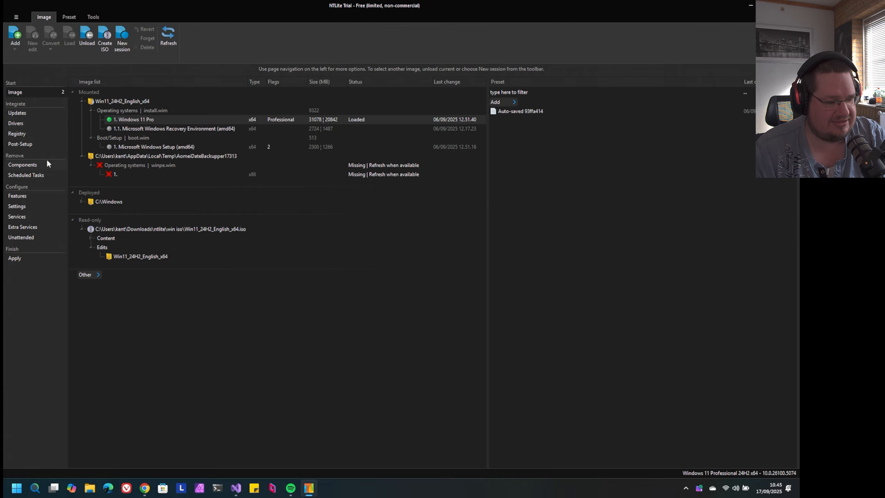
{"action": "left_click", "coordinate": [18, 196]}
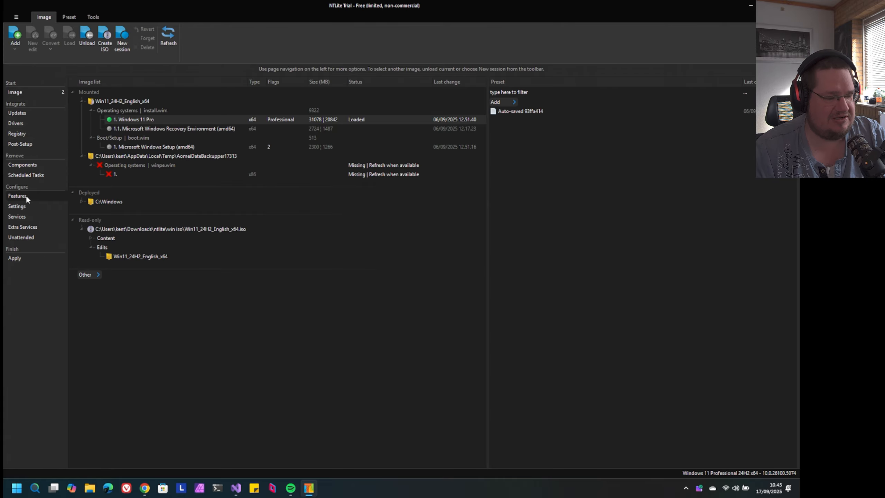
{"action": "left_click", "coordinate": [30, 164]}
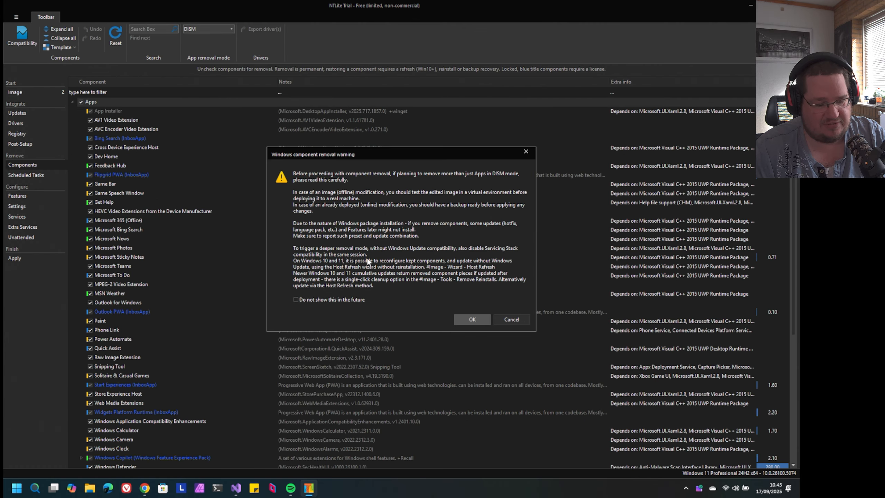
{"action": "left_click", "coordinate": [471, 319]}
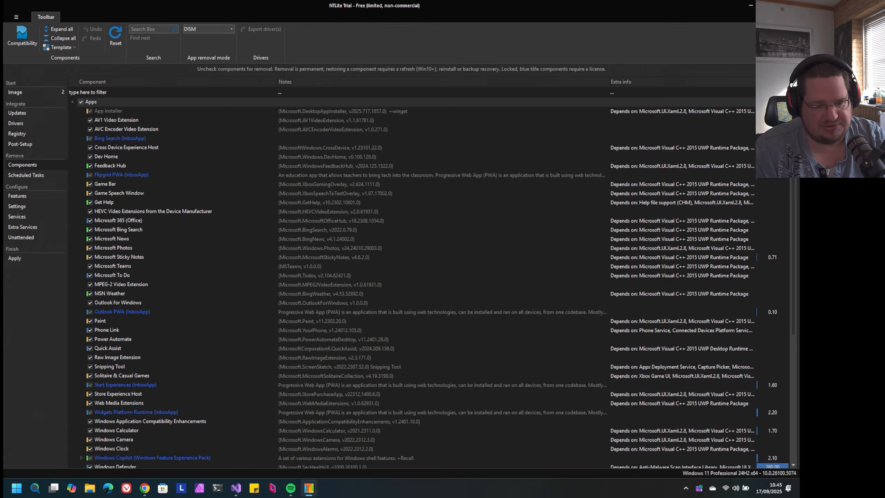
Examine all removable applications in the Apps group, from App Installer down to Xbox TCUI
{"action": "scroll", "coordinate": [435, 282], "scroll_direction": "down", "scroll_amount": 5}
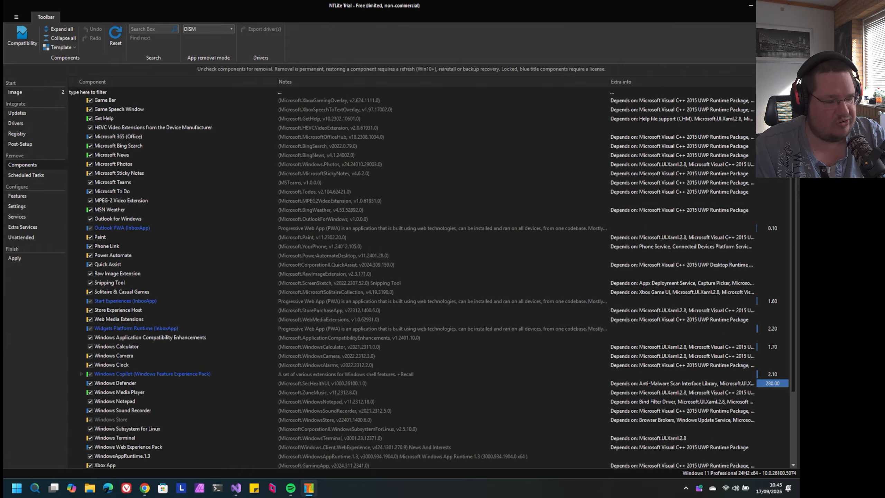
{"action": "scroll", "coordinate": [435, 282], "scroll_direction": "down", "scroll_amount": 2}
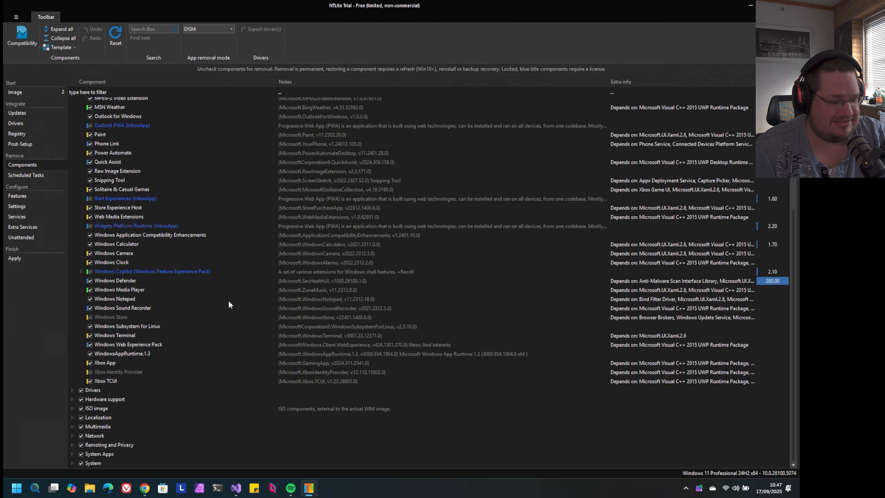
{"action": "scroll", "coordinate": [229, 304], "scroll_direction": "up", "scroll_amount": 7}
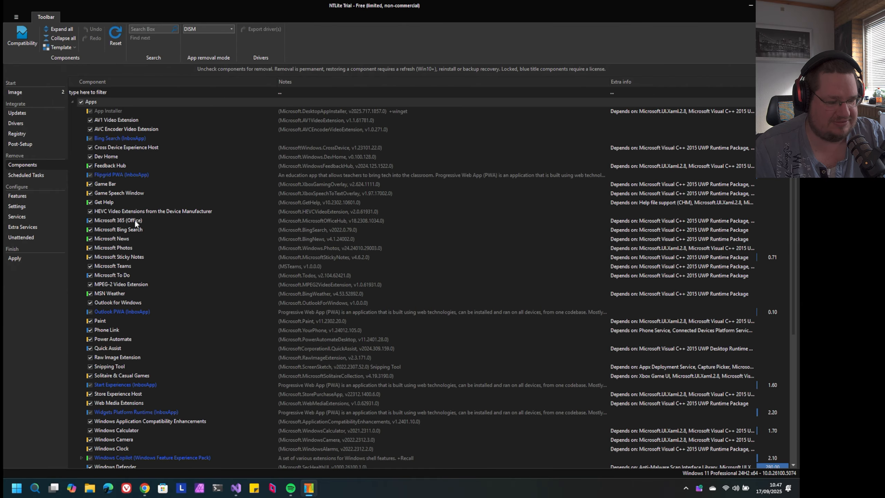
{"action": "scroll", "coordinate": [170, 233], "scroll_direction": "down", "scroll_amount": 7}
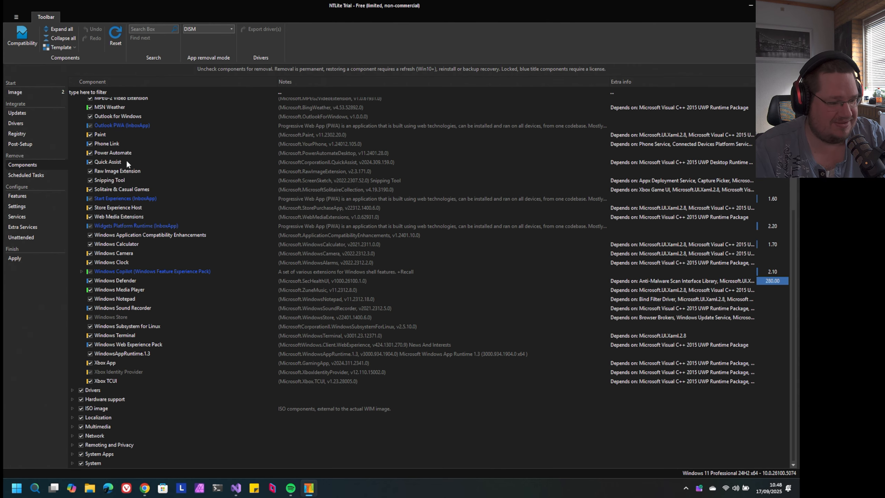
{"action": "scroll", "coordinate": [149, 168], "scroll_direction": "up", "scroll_amount": 7}
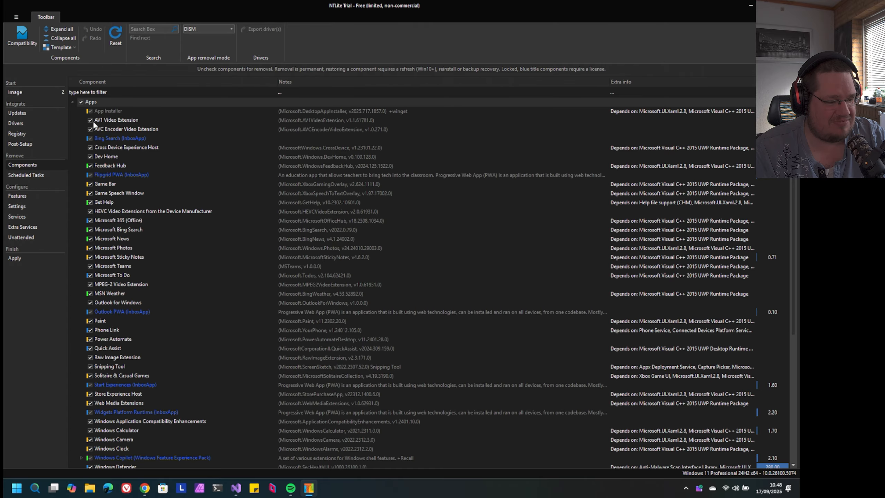
Collapse the Apps group and inspect the Drivers and Hardware support component groups, collapsing each again
{"action": "left_click", "coordinate": [72, 101]}
{"action": "left_click", "coordinate": [71, 111]}
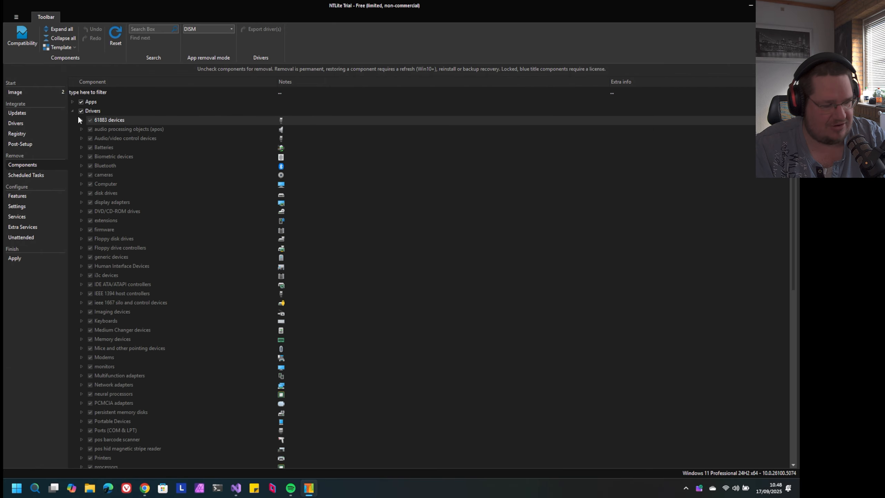
{"action": "left_click", "coordinate": [72, 111]}
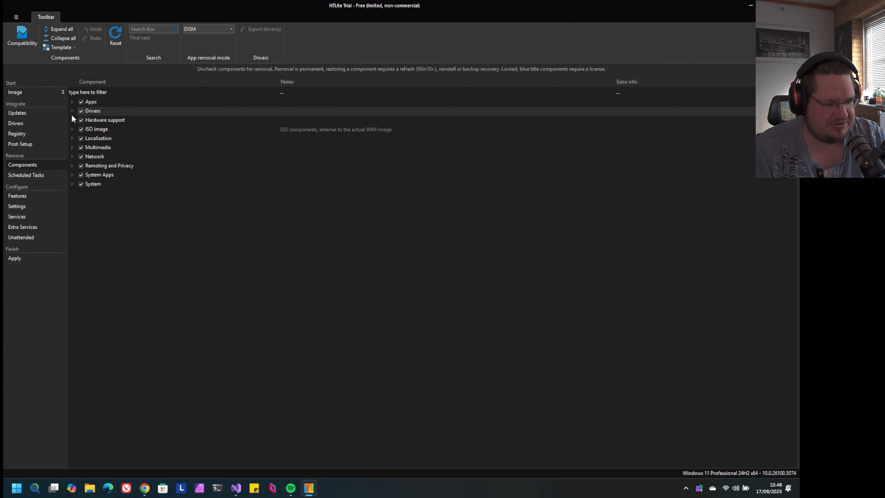
{"action": "left_click", "coordinate": [72, 120]}
{"action": "left_click", "coordinate": [72, 120]}
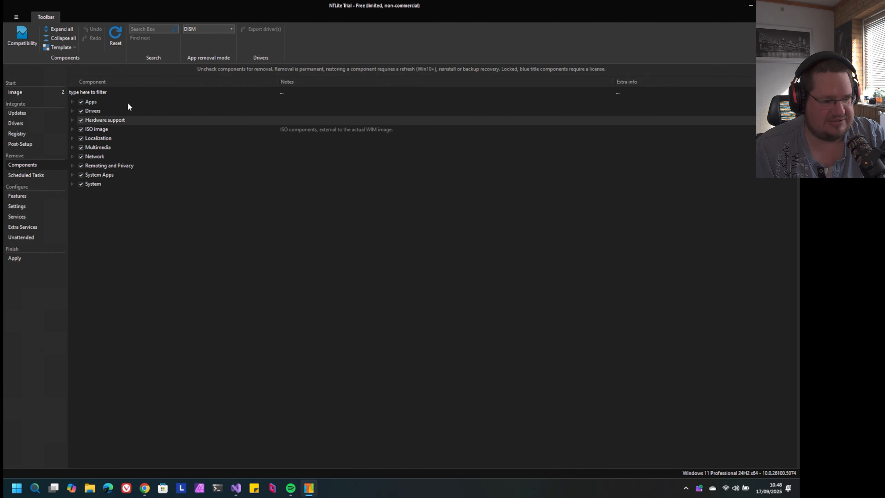
Inspect the ISO image, Localization and Multimedia component groups one after another, collapsing each again
{"action": "left_click", "coordinate": [70, 132]}
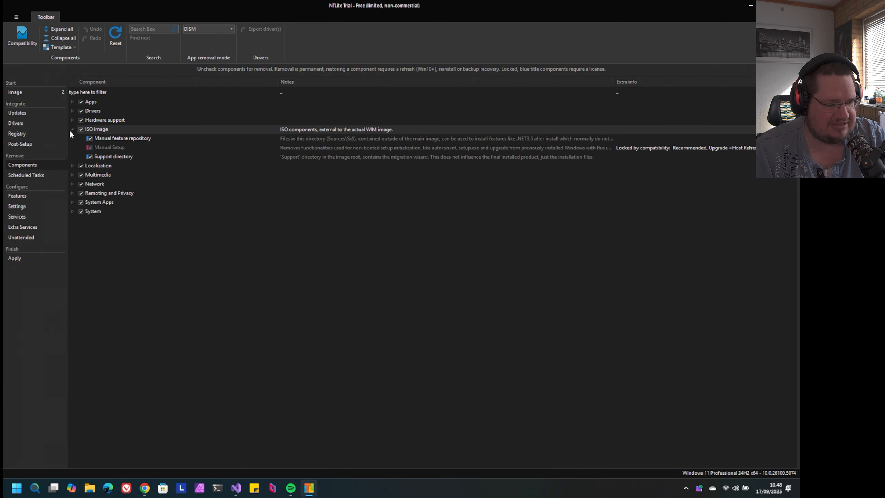
{"action": "left_click", "coordinate": [71, 130]}
{"action": "left_click", "coordinate": [71, 138]}
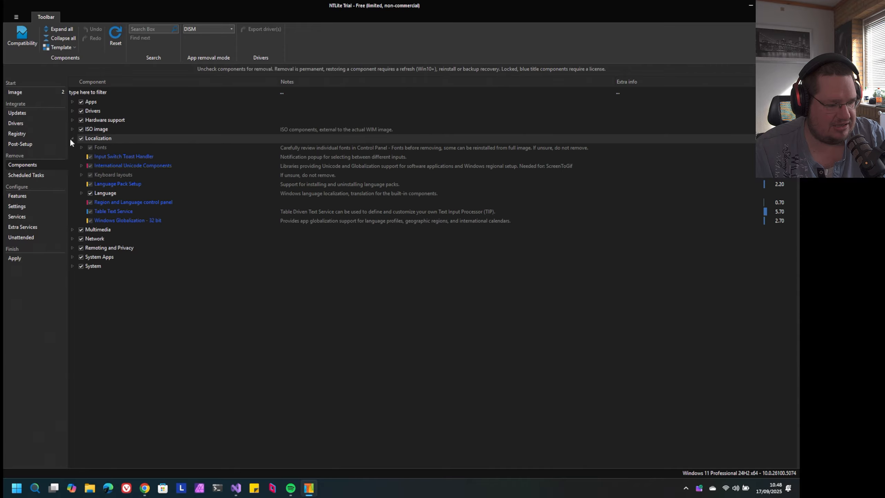
{"action": "left_click", "coordinate": [71, 139]}
{"action": "left_click", "coordinate": [72, 148]}
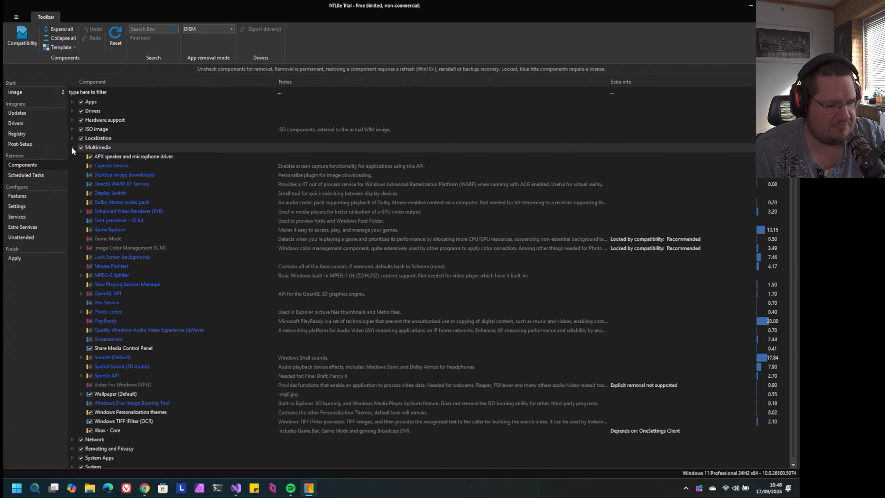
{"action": "left_click", "coordinate": [73, 148]}
Look through the removable components in the Network group down to Zero Trust DNS, and collapse the group
{"action": "left_click", "coordinate": [73, 156]}
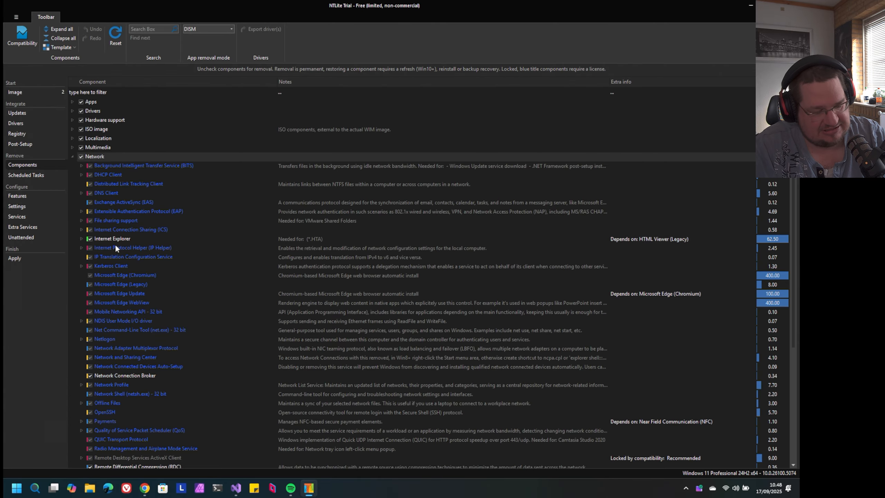
{"action": "scroll", "coordinate": [115, 246], "scroll_direction": "down", "scroll_amount": 6}
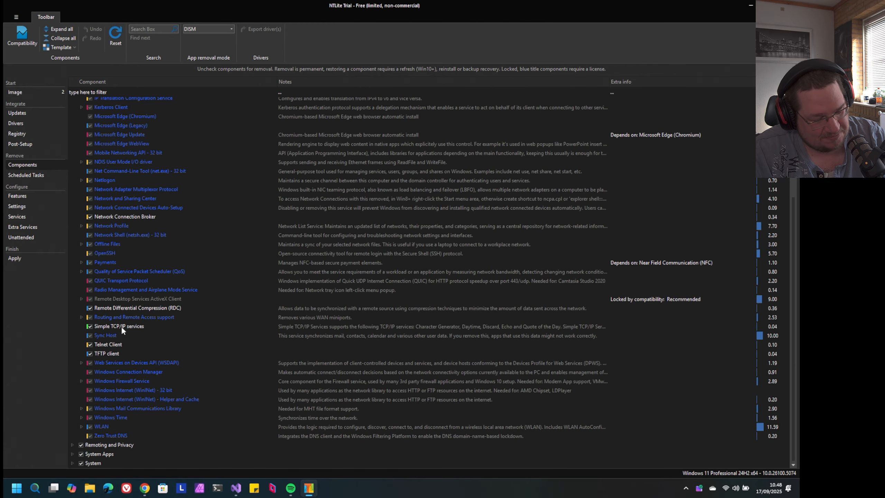
{"action": "scroll", "coordinate": [121, 326], "scroll_direction": "up", "scroll_amount": 6}
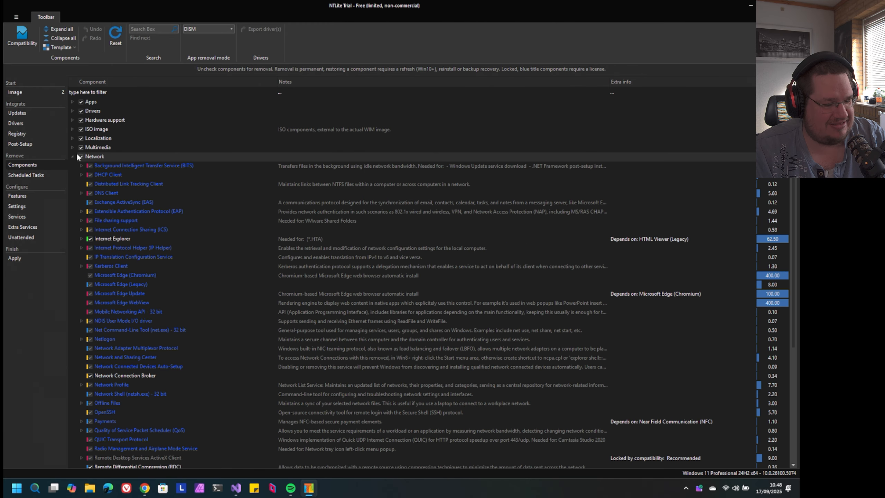
{"action": "left_click", "coordinate": [73, 156]}
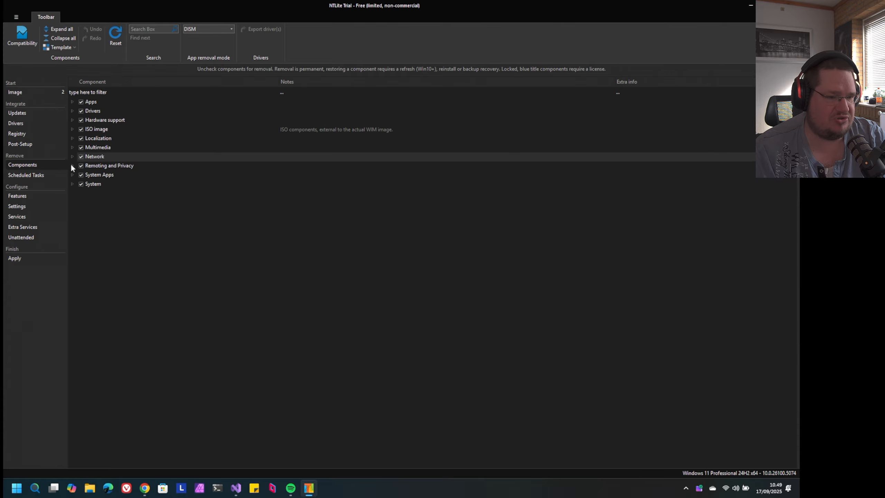
Review the Remoting and Privacy components from Application Identity Service down to Windows Update Service, and collapse the group
{"action": "left_click", "coordinate": [71, 166]}
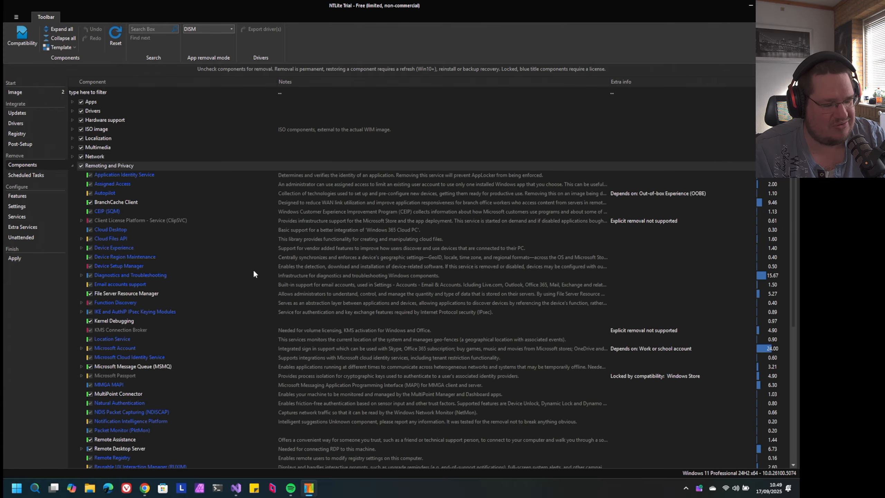
{"action": "scroll", "coordinate": [254, 274], "scroll_direction": "down", "scroll_amount": 7}
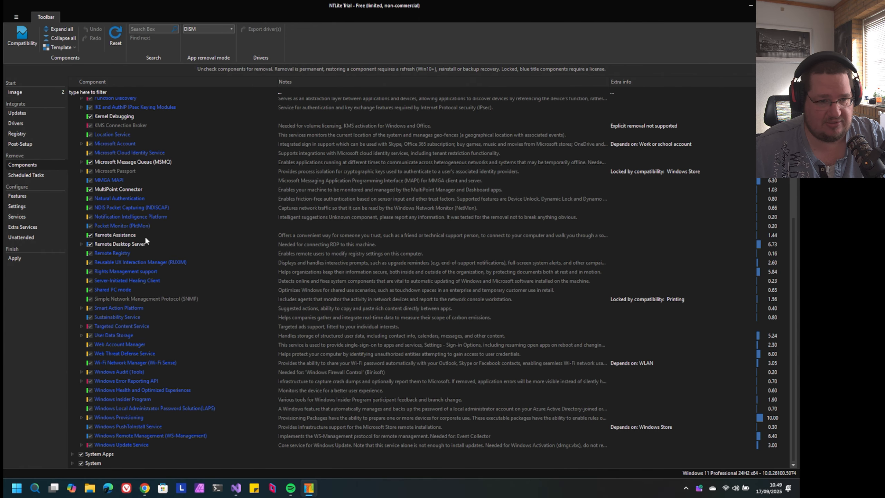
{"action": "scroll", "coordinate": [104, 202], "scroll_direction": "up", "scroll_amount": 10}
{"action": "left_click", "coordinate": [73, 165]}
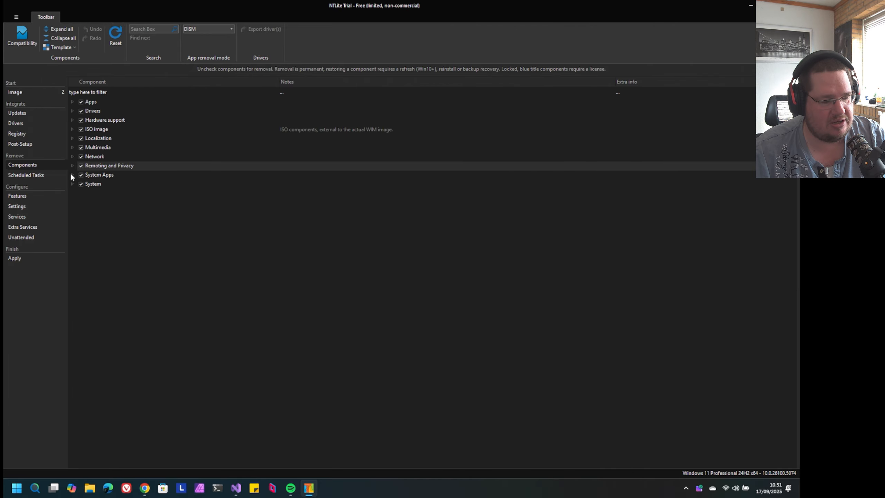
Examine the System Apps group down to Xbox Game UI, highlight the Windows Hello Setup entry, and collapse the group
{"action": "left_click", "coordinate": [71, 175]}
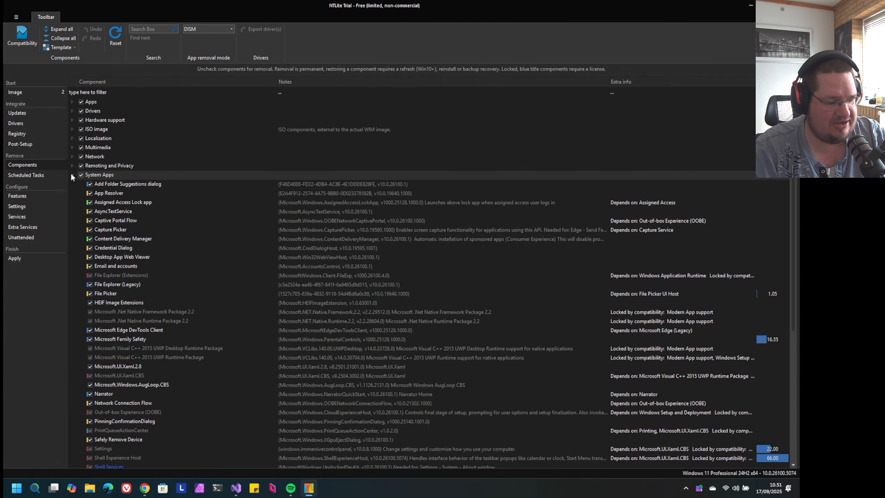
{"action": "scroll", "coordinate": [208, 232], "scroll_direction": "down", "scroll_amount": 3}
{"action": "scroll", "coordinate": [207, 232], "scroll_direction": "up", "scroll_amount": 3}
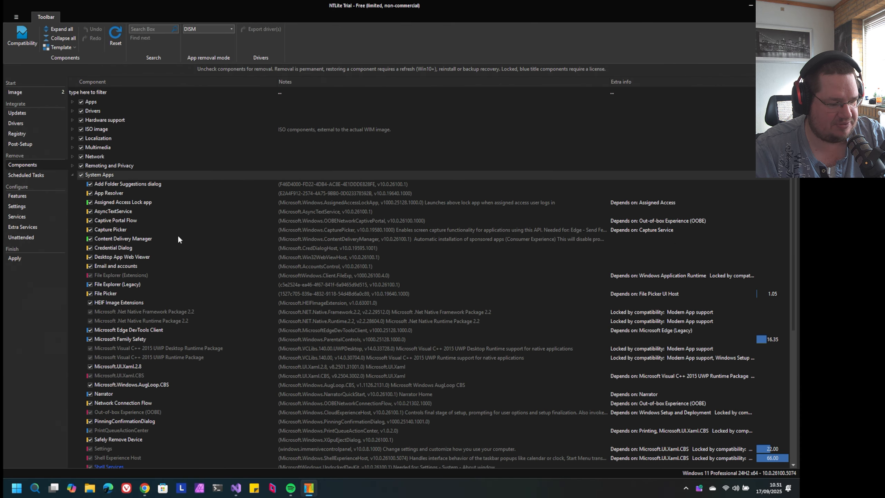
{"action": "scroll", "coordinate": [193, 251], "scroll_direction": "down", "scroll_amount": 7}
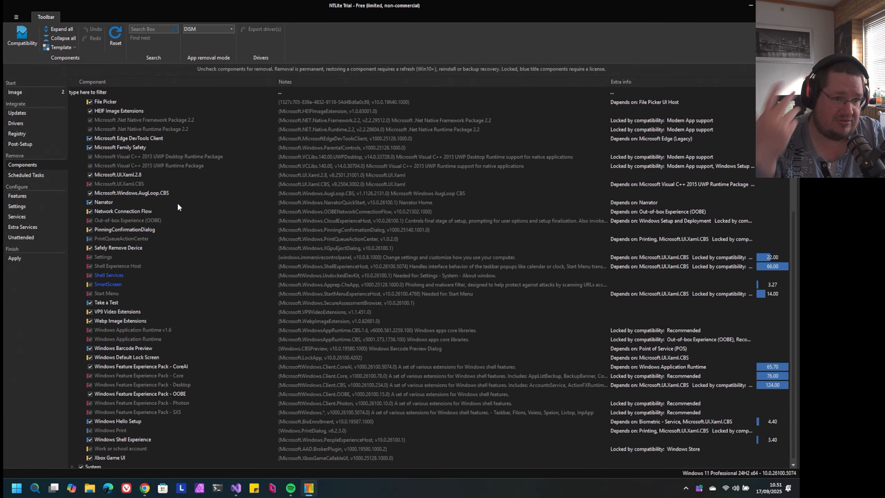
{"action": "scroll", "coordinate": [178, 207], "scroll_direction": "down", "scroll_amount": 1}
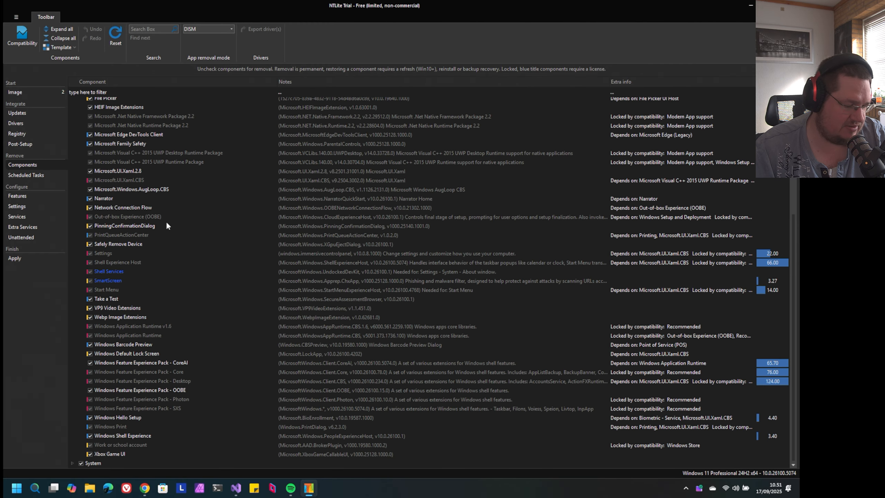
{"action": "left_click", "coordinate": [105, 418]}
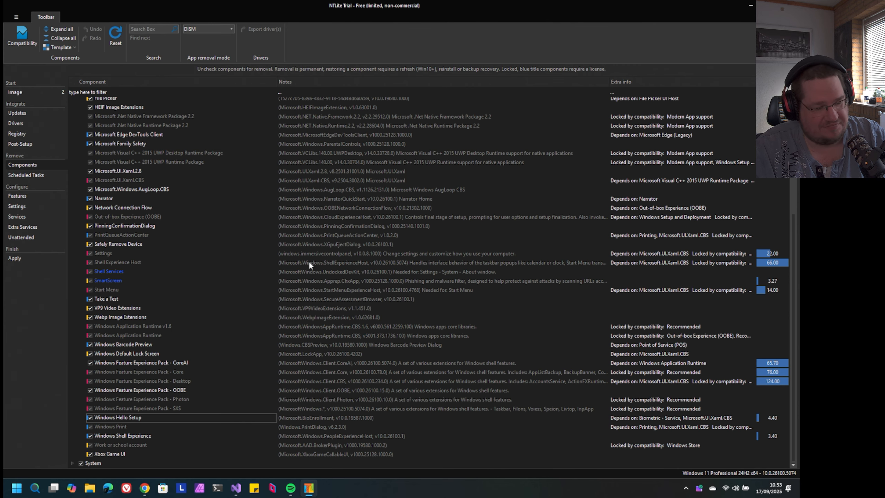
{"action": "scroll", "coordinate": [183, 121], "scroll_direction": "up", "scroll_amount": 10}
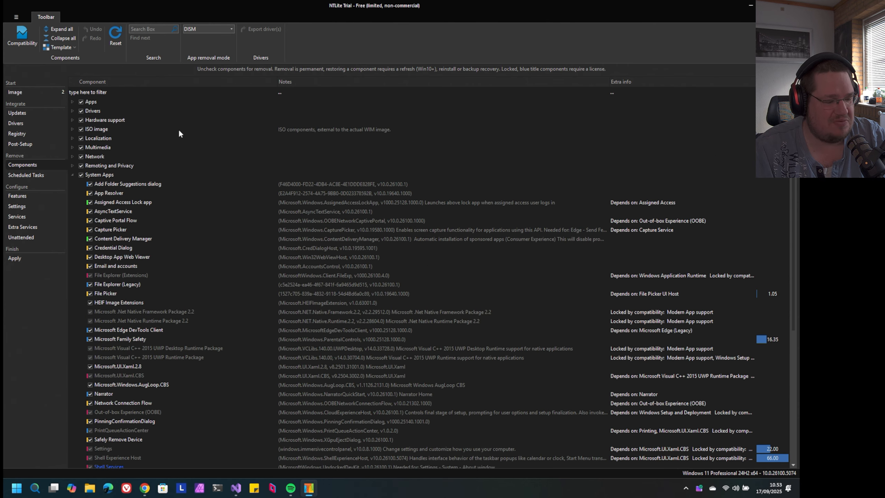
{"action": "left_click", "coordinate": [72, 175]}
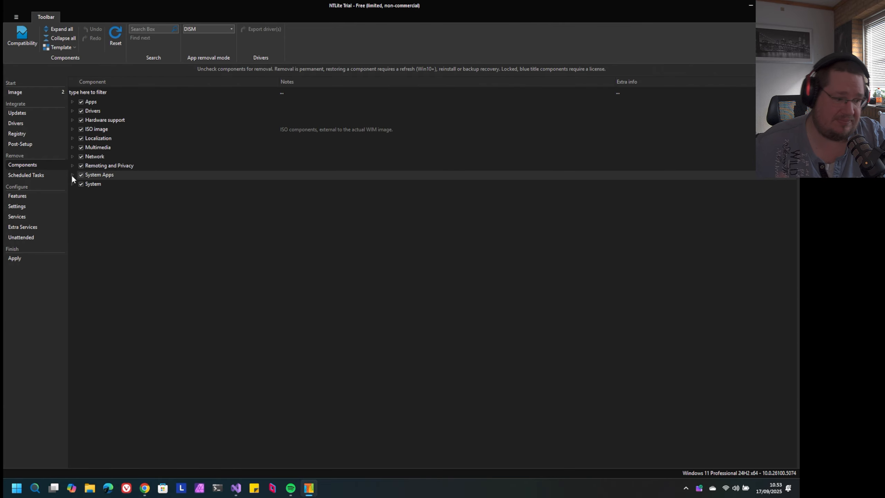
Expand the System component group, and look through the list of removable scheduled tasks
{"action": "left_click", "coordinate": [73, 184]}
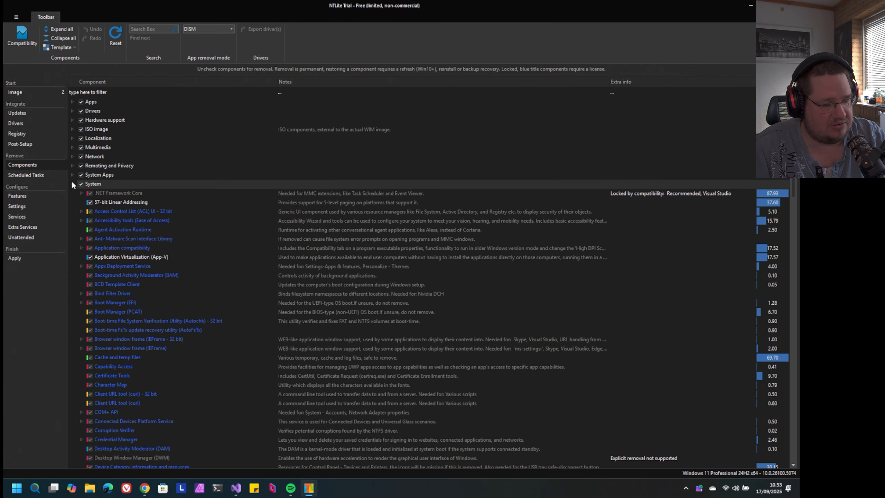
{"action": "left_click", "coordinate": [26, 174]}
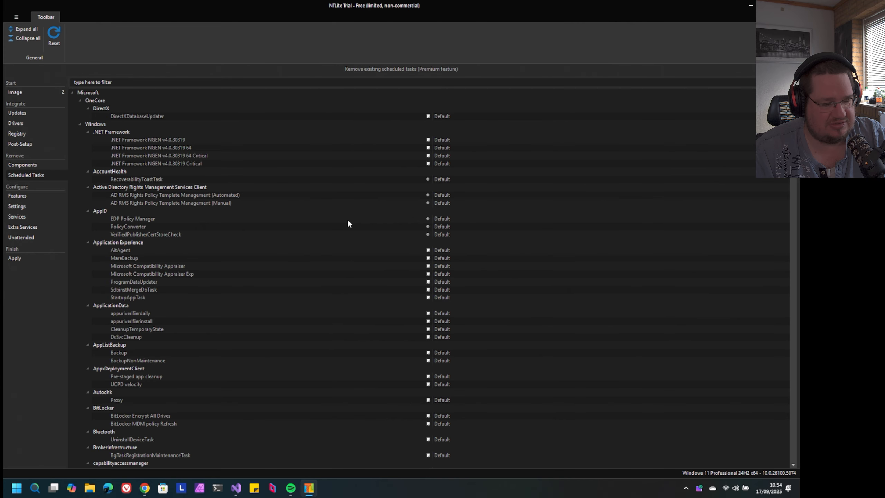
{"action": "scroll", "coordinate": [348, 222], "scroll_direction": "down", "scroll_amount": 20}
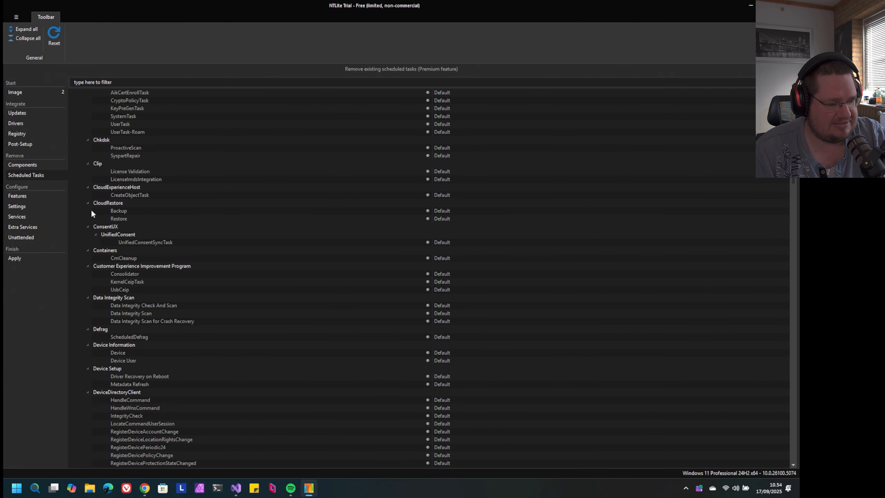
Open the Windows features list and inspect the Containers feature's sub-items, collapsing them again
{"action": "left_click", "coordinate": [31, 196]}
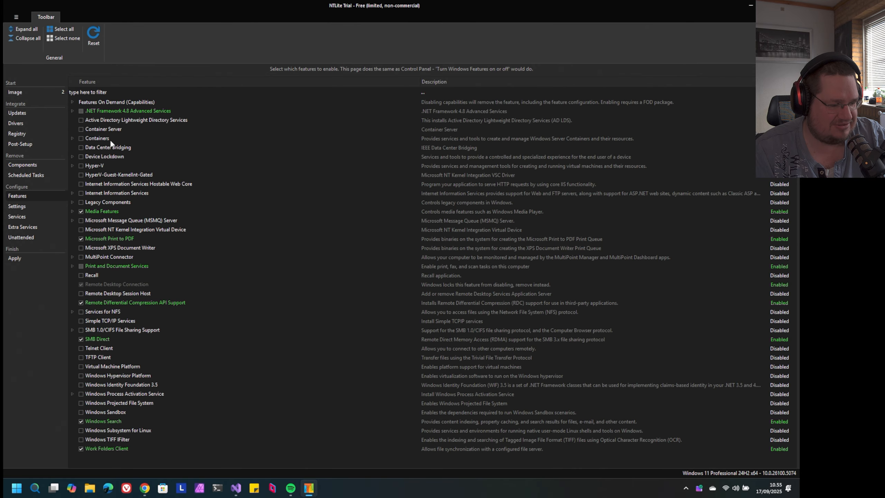
{"action": "left_click", "coordinate": [72, 139]}
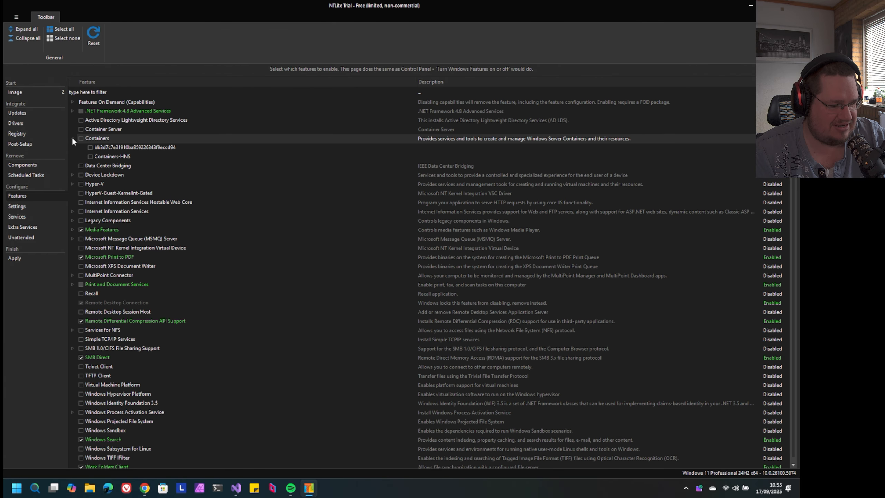
{"action": "left_click", "coordinate": [72, 138]}
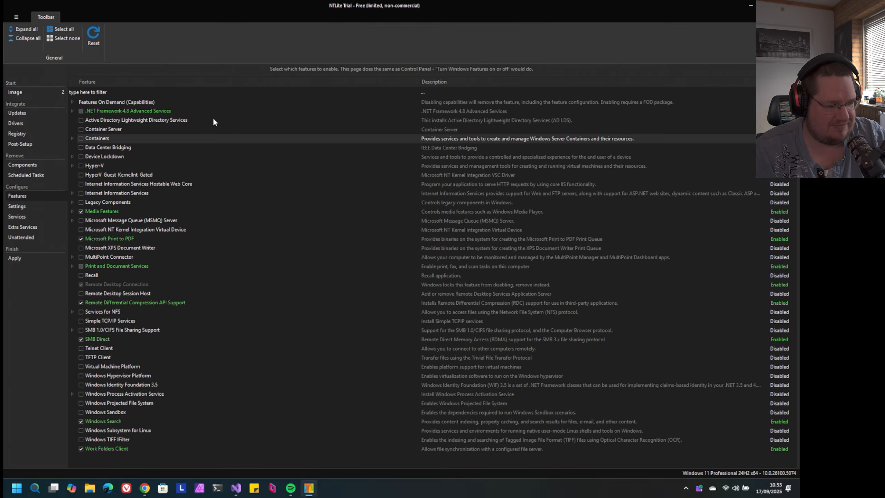
Review all entries under Features On Demand (Capabilities), and collapse the group
{"action": "left_click", "coordinate": [73, 102]}
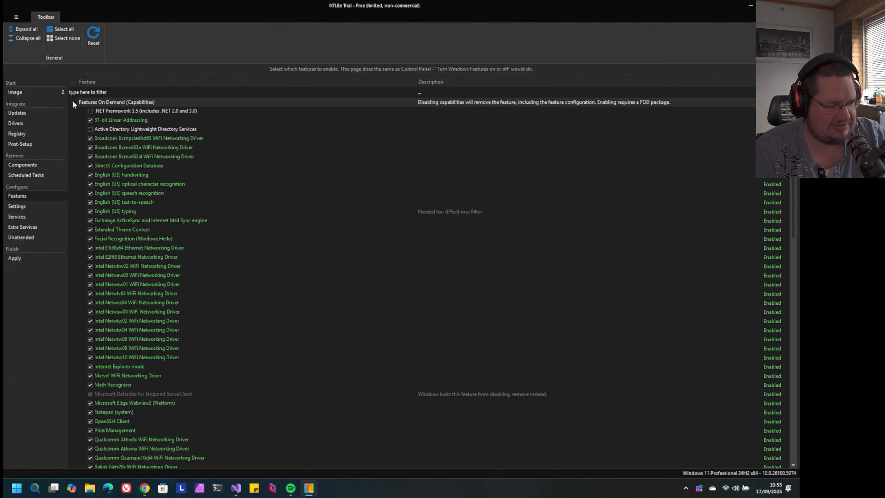
{"action": "scroll", "coordinate": [258, 201], "scroll_direction": "down", "scroll_amount": 7}
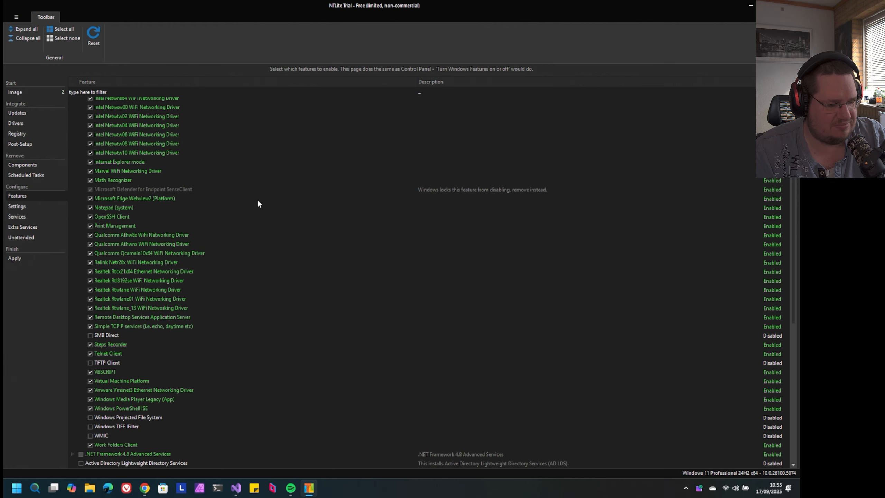
{"action": "scroll", "coordinate": [257, 204], "scroll_direction": "down", "scroll_amount": 5}
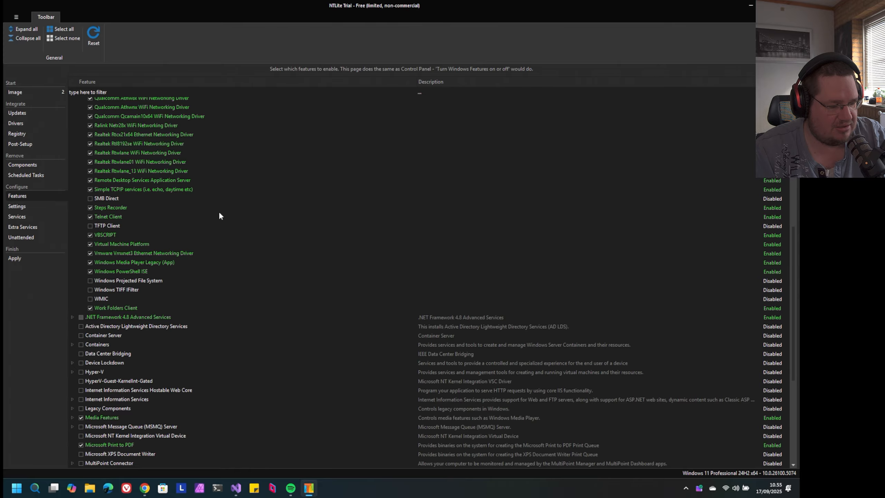
{"action": "scroll", "coordinate": [219, 215], "scroll_direction": "up", "scroll_amount": 12}
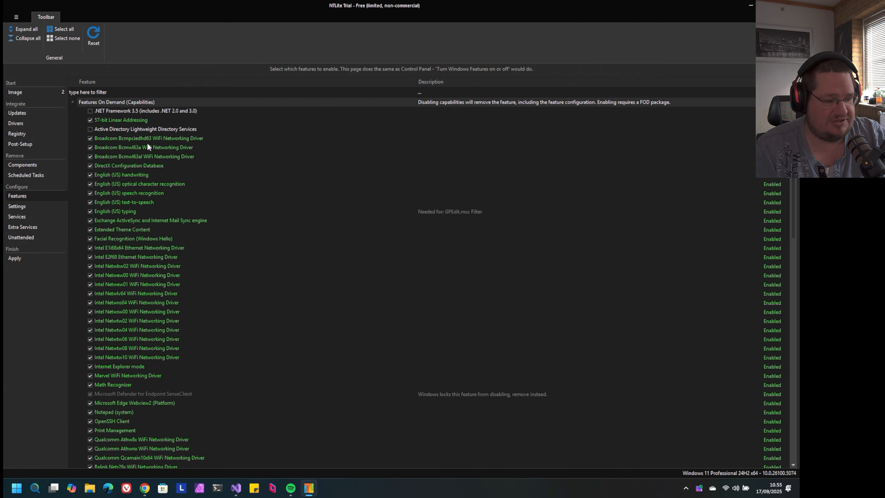
{"action": "left_click", "coordinate": [72, 102]}
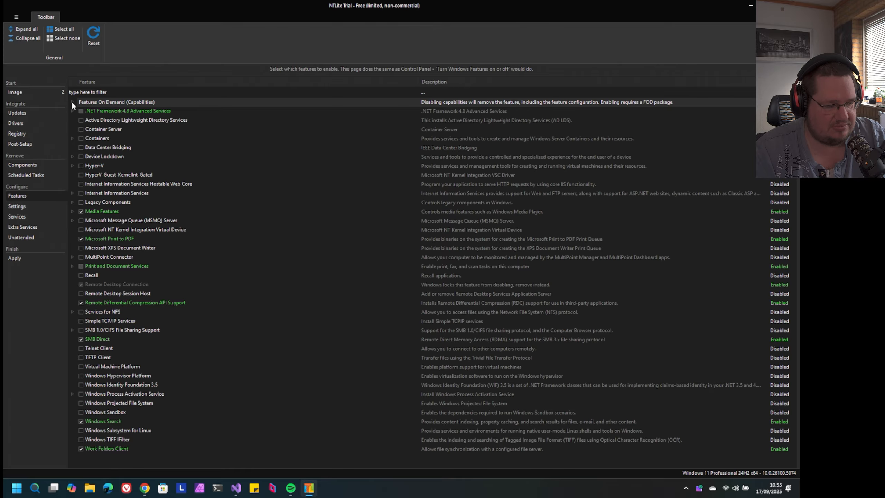
Inspect the Device Lockdown options, including Unbranded Boot, and the Media Features sub-items, collapsing both groups again
{"action": "left_click", "coordinate": [72, 157]}
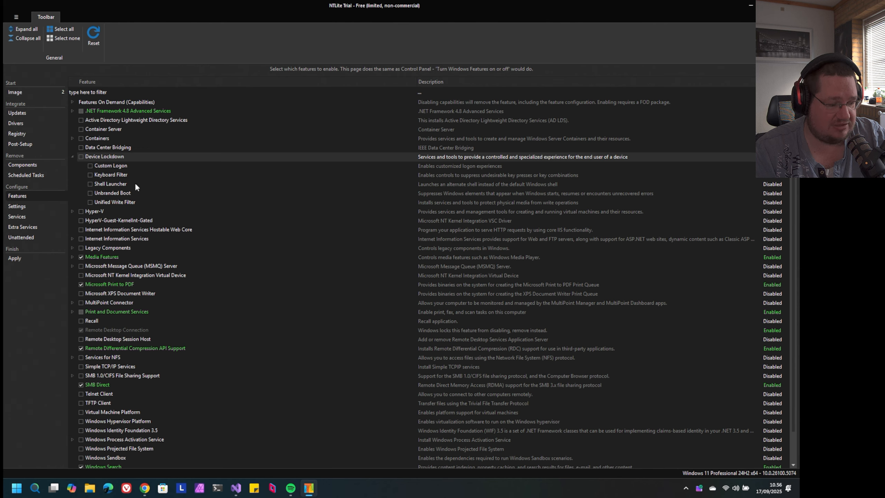
{"action": "left_click", "coordinate": [141, 192]}
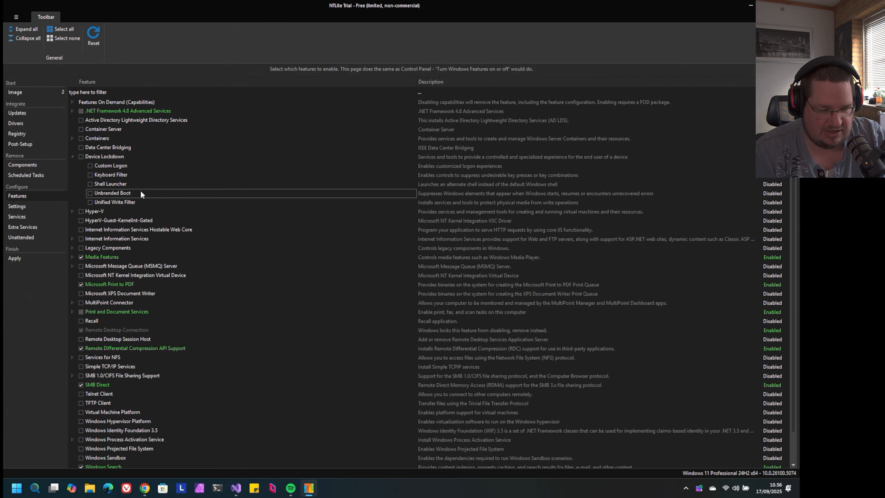
{"action": "left_click", "coordinate": [72, 157]}
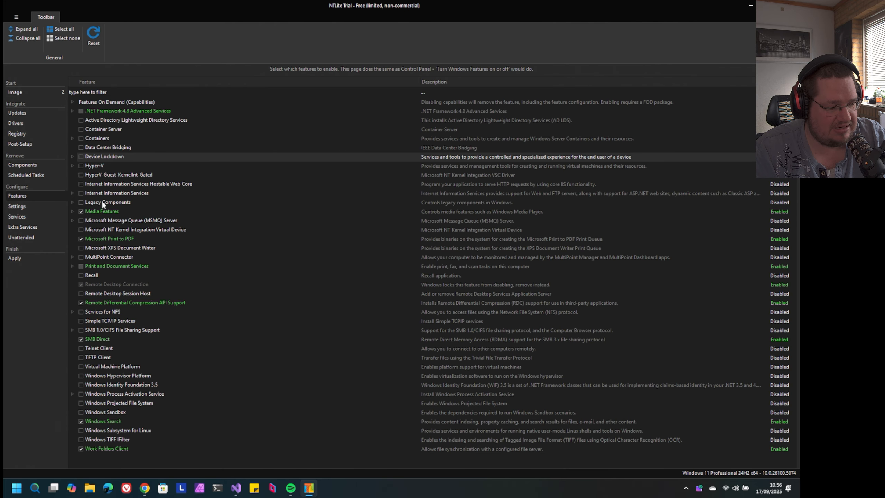
{"action": "left_click", "coordinate": [72, 211]}
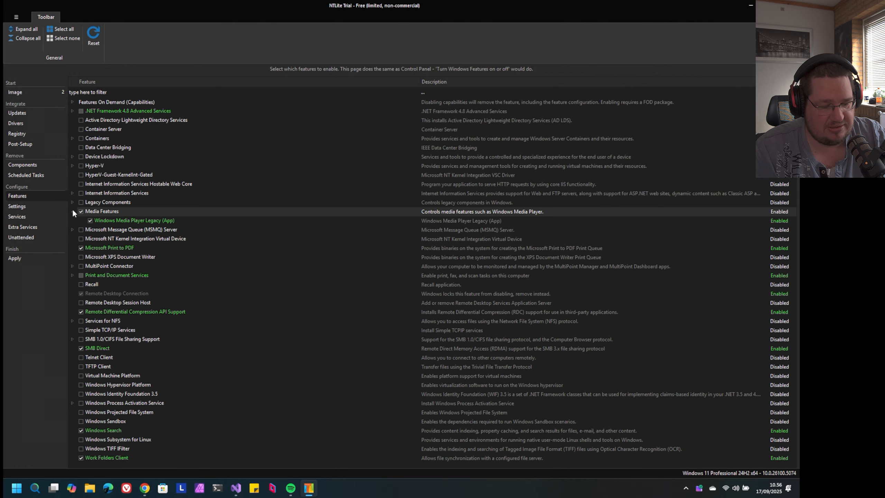
{"action": "left_click", "coordinate": [72, 211]}
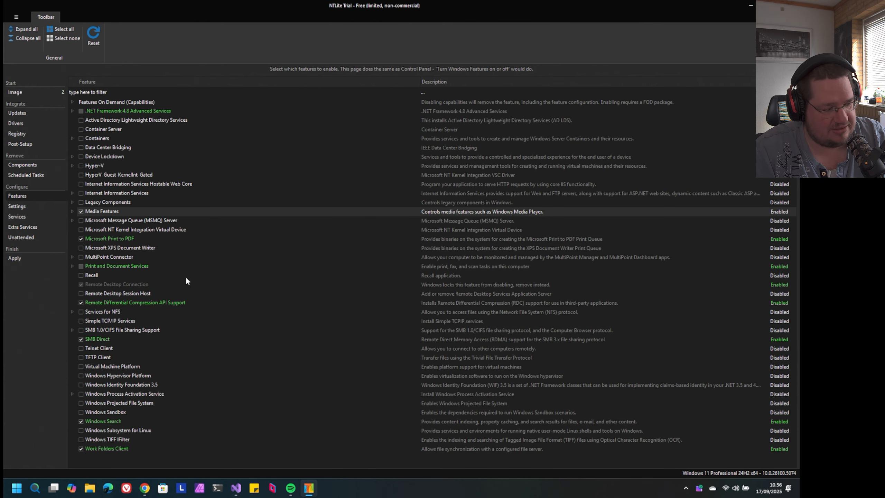
Open the Windows settings for all users and expand the AutoLogger tracing group
{"action": "left_click", "coordinate": [17, 206]}
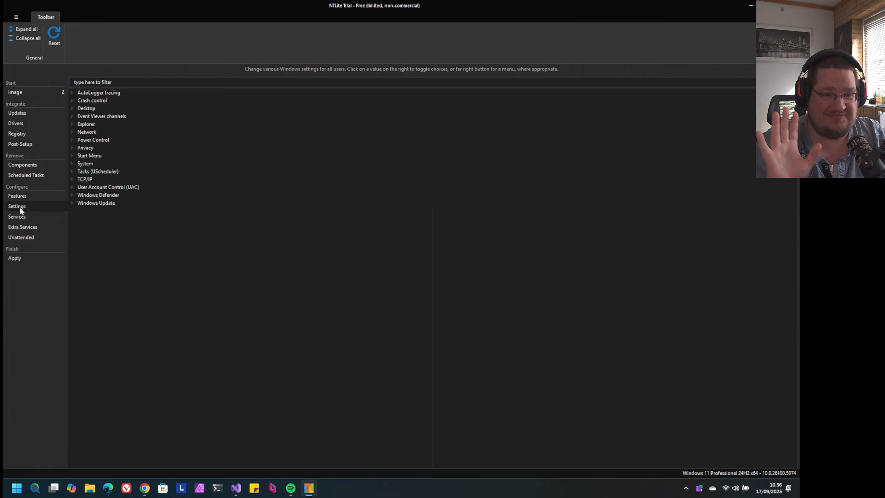
{"action": "left_click", "coordinate": [72, 92]}
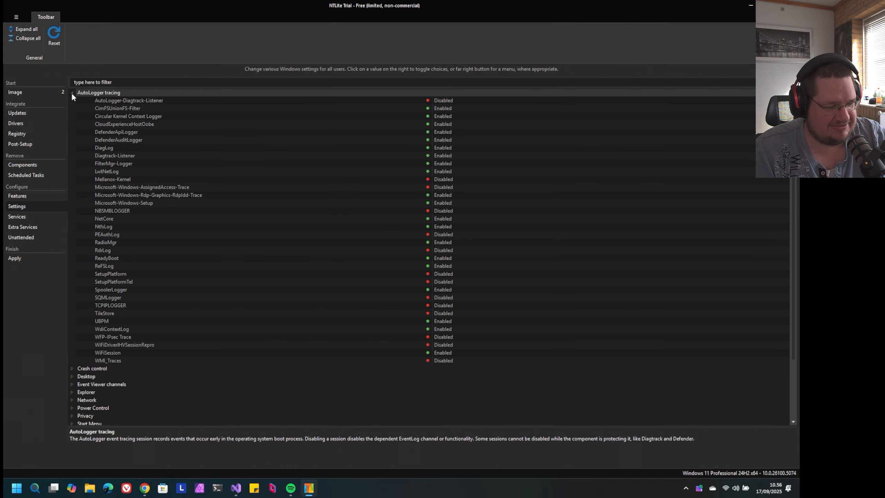
Collapse the AutoLogger tracing group and inspect the Crash control settings, collapsing that group again
{"action": "left_click", "coordinate": [72, 92]}
{"action": "left_click", "coordinate": [70, 101]}
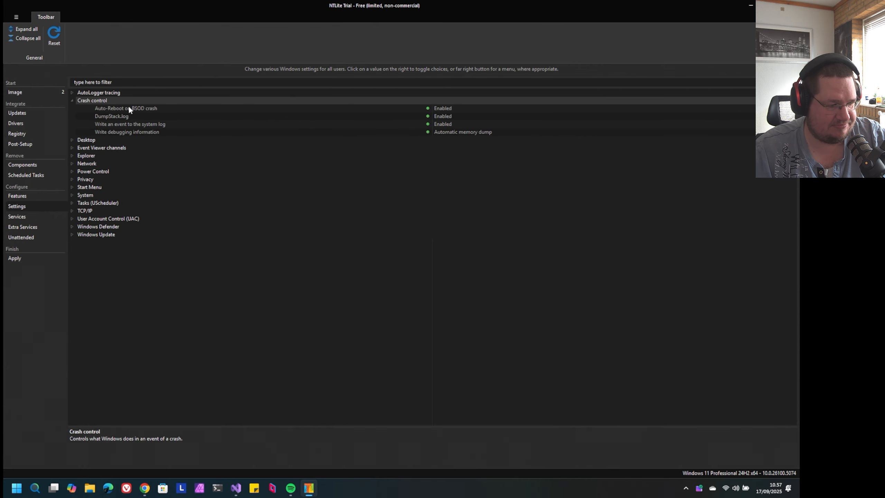
{"action": "left_click", "coordinate": [73, 101]}
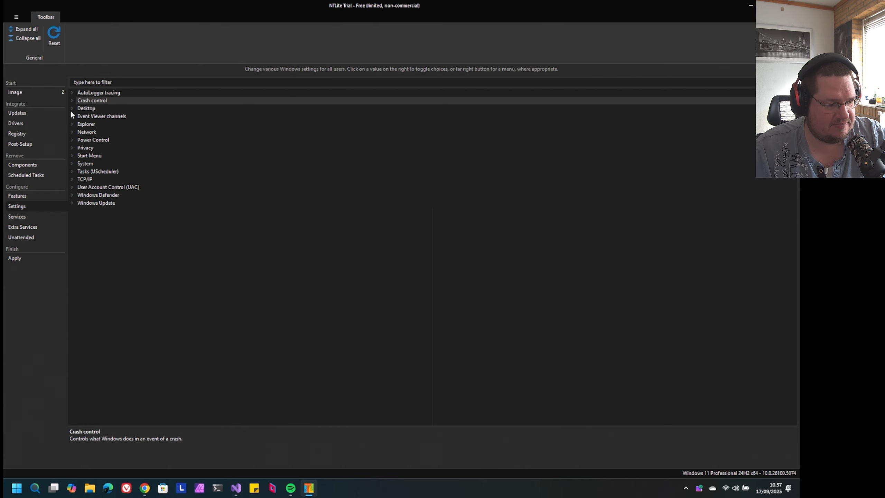
Expand the Desktop settings and check the available choices for Animation effects, keeping the current value
{"action": "left_click", "coordinate": [72, 109]}
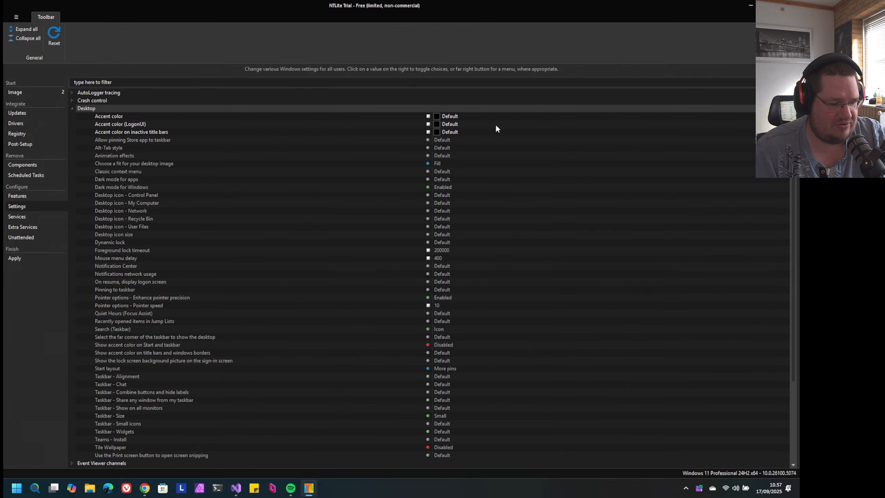
{"action": "scroll", "coordinate": [497, 126], "scroll_direction": "down", "scroll_amount": 2}
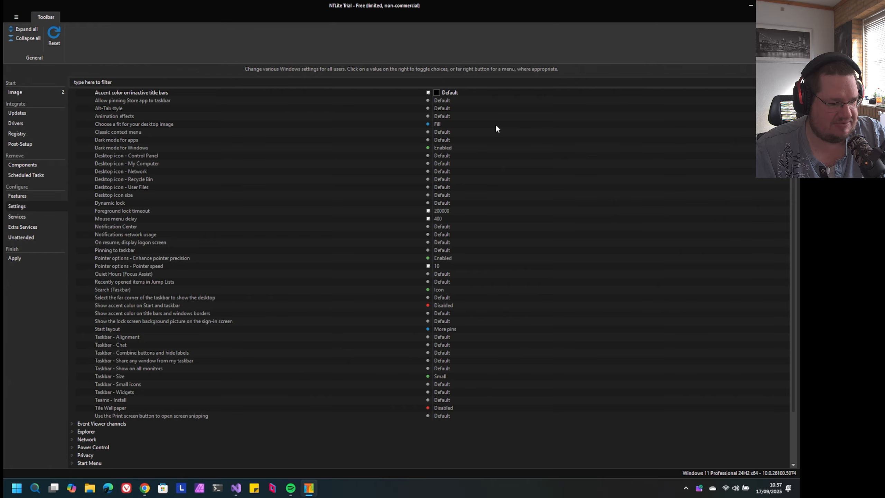
{"action": "left_click", "coordinate": [246, 116]}
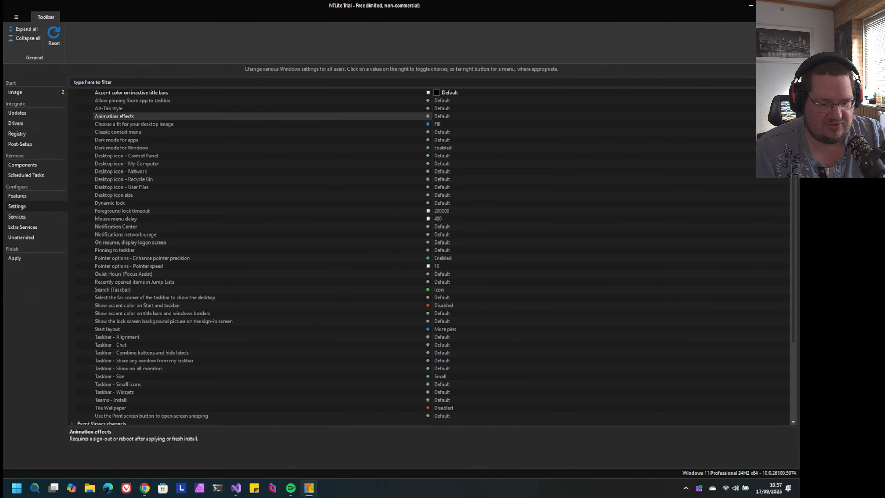
{"action": "left_click", "coordinate": [786, 116]}
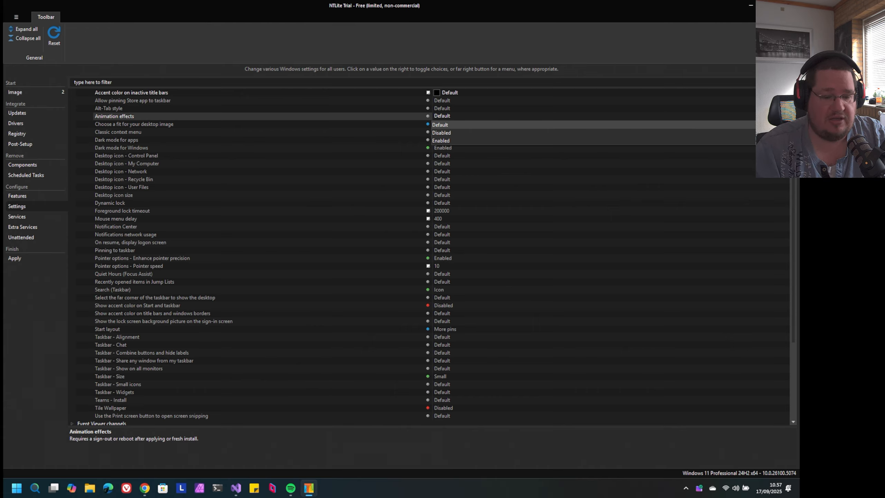
{"action": "left_click", "coordinate": [786, 116]}
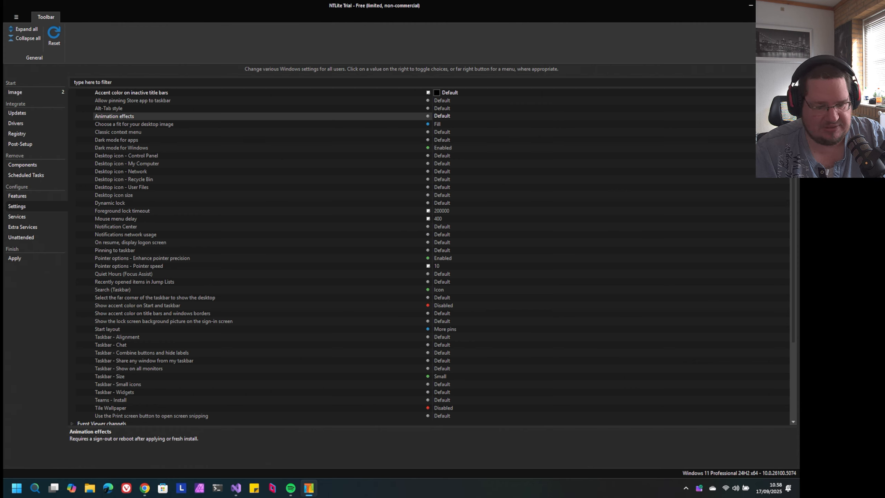
Set the desktop image fit to Fit and review the other fit choices without picking one
{"action": "left_click", "coordinate": [438, 124]}
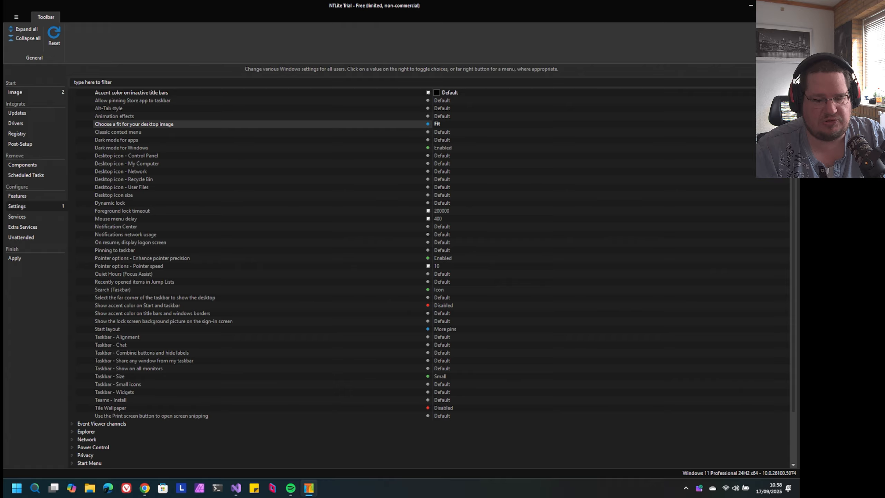
{"action": "left_click", "coordinate": [786, 124]}
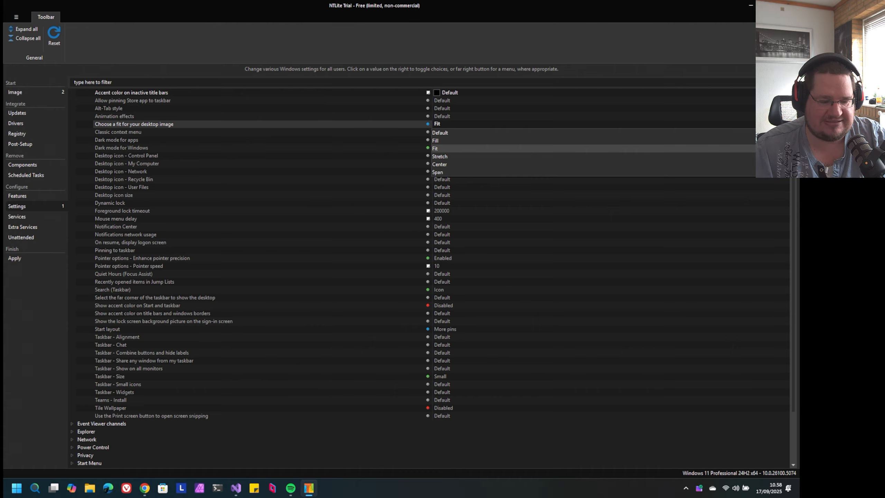
{"action": "left_click", "coordinate": [786, 124]}
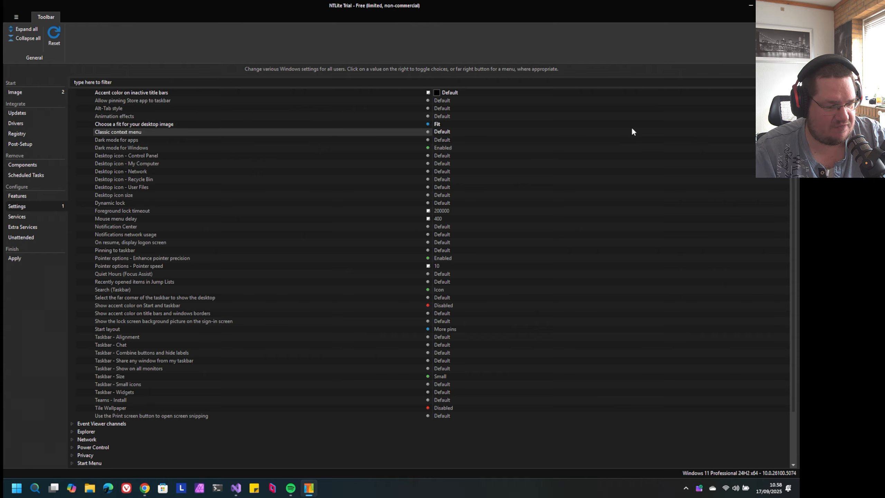
Look over the Windows dark mode and Control Panel desktop icon entries, and check the choices for Desktop icon size
{"action": "left_click", "coordinate": [355, 147]}
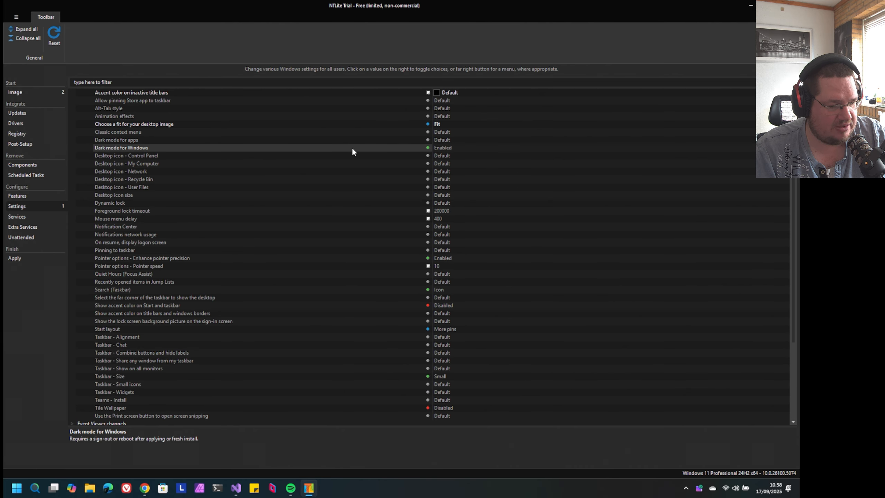
{"action": "left_click", "coordinate": [352, 155]}
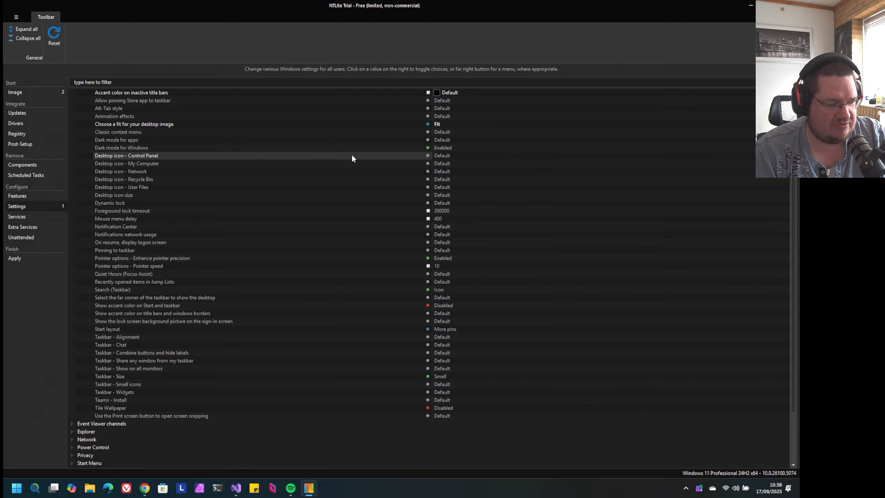
{"action": "left_click", "coordinate": [337, 196]}
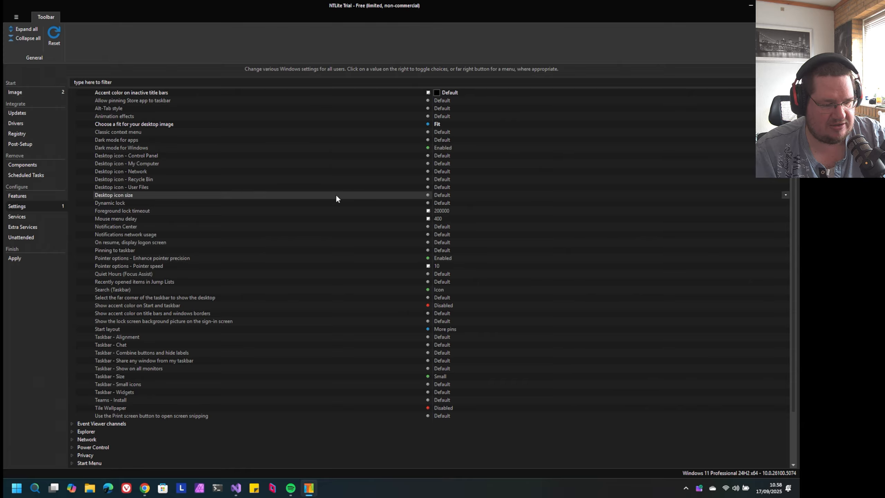
{"action": "left_click", "coordinate": [786, 196]}
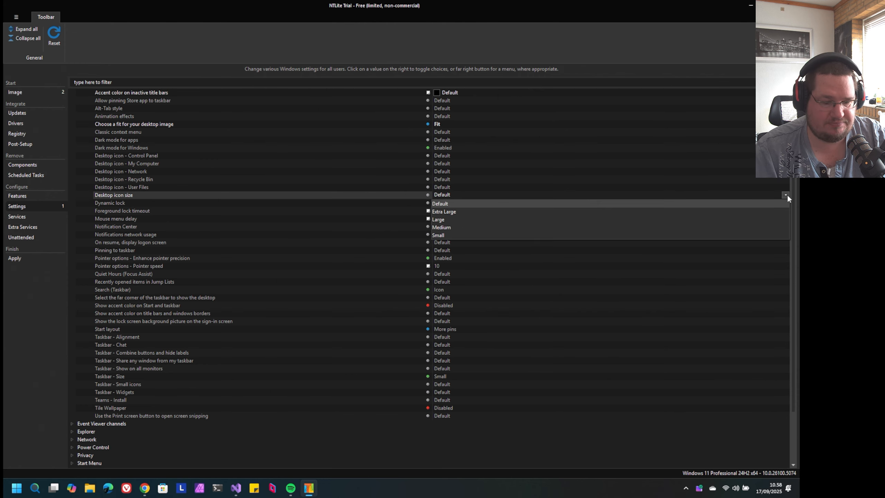
{"action": "left_click", "coordinate": [786, 195]}
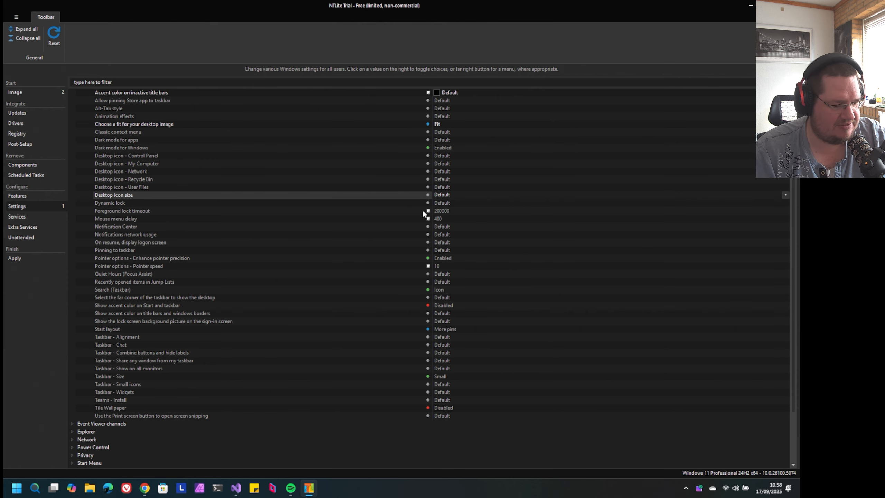
Read the descriptions of Foreground lock timeout and Mouse menu delay, and look at the Pinning to taskbar entry
{"action": "left_click", "coordinate": [280, 211]}
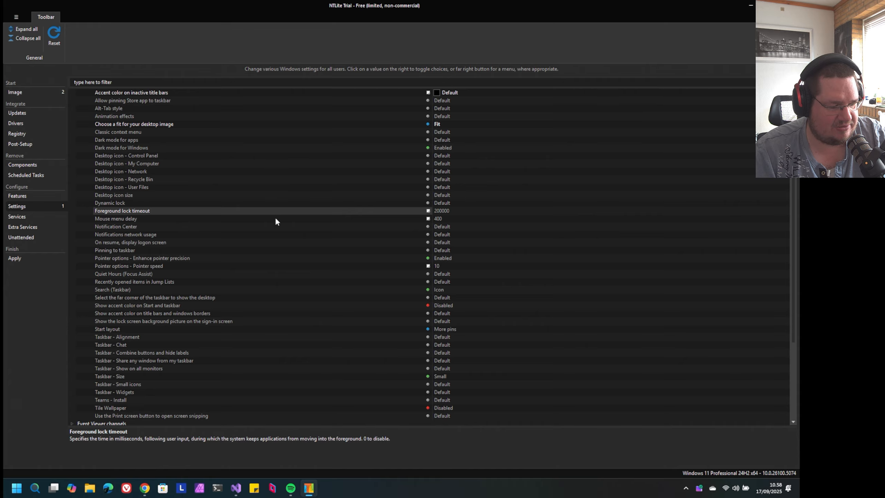
{"action": "left_click", "coordinate": [275, 218]}
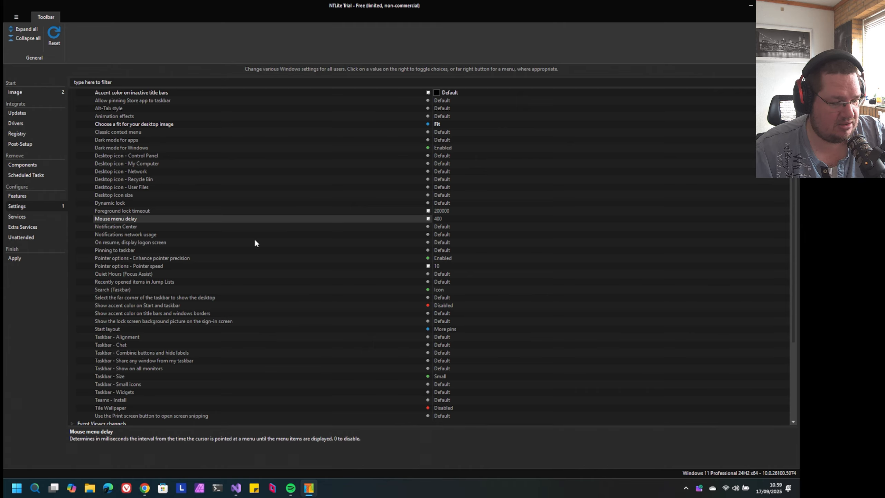
{"action": "left_click", "coordinate": [249, 252]}
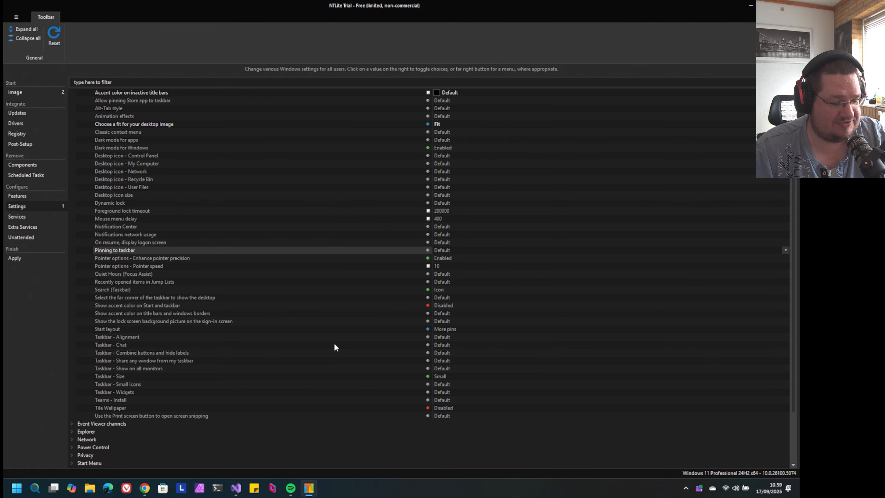
Check the available choices for the Search (Taskbar) and Start layout settings, keeping their current values
{"action": "scroll", "coordinate": [331, 302], "scroll_direction": "down", "scroll_amount": 3}
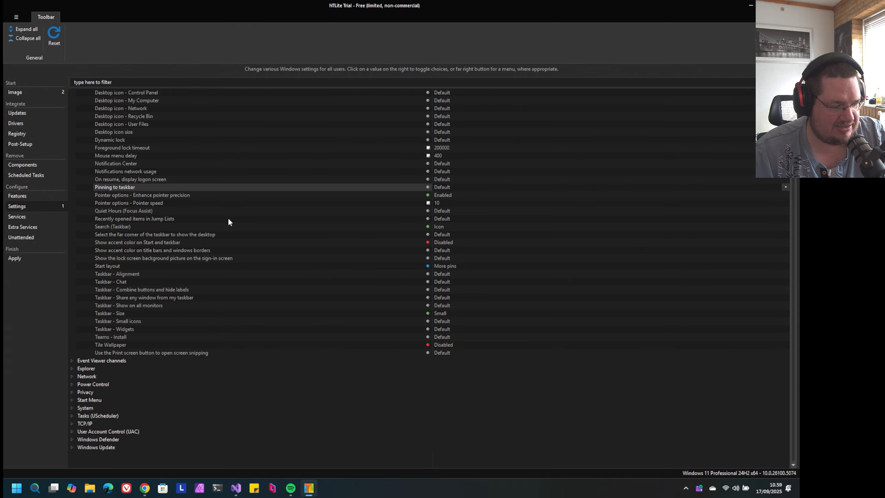
{"action": "left_click", "coordinate": [232, 227]}
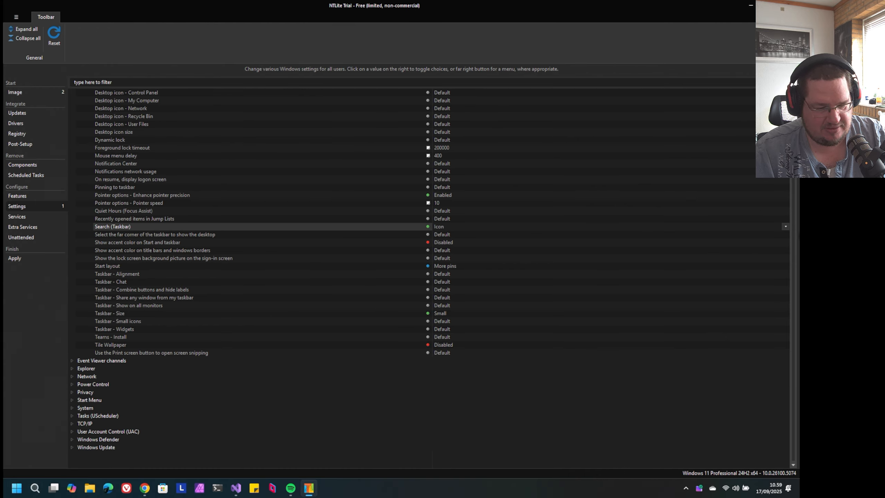
{"action": "left_click", "coordinate": [786, 227]}
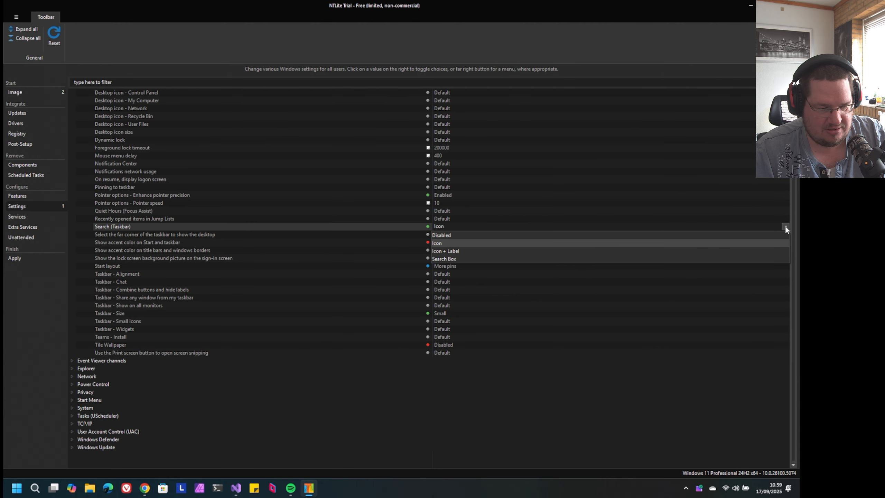
{"action": "left_click", "coordinate": [785, 226]}
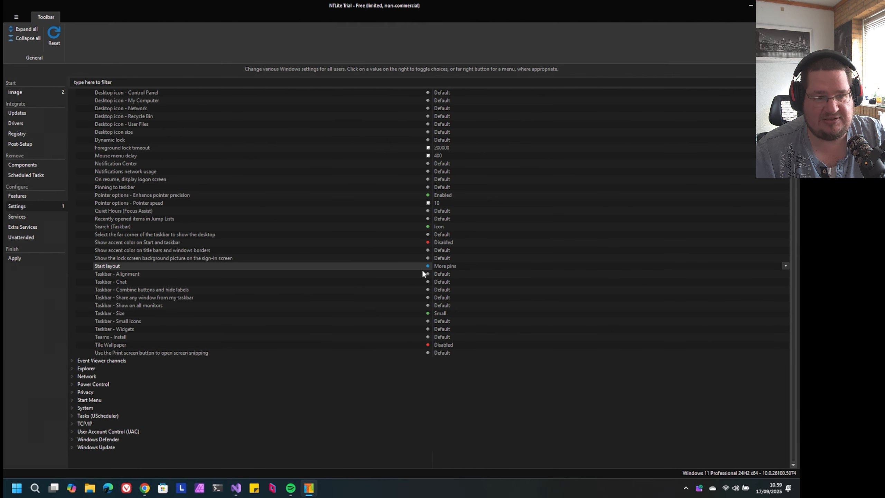
{"action": "left_click", "coordinate": [785, 266]}
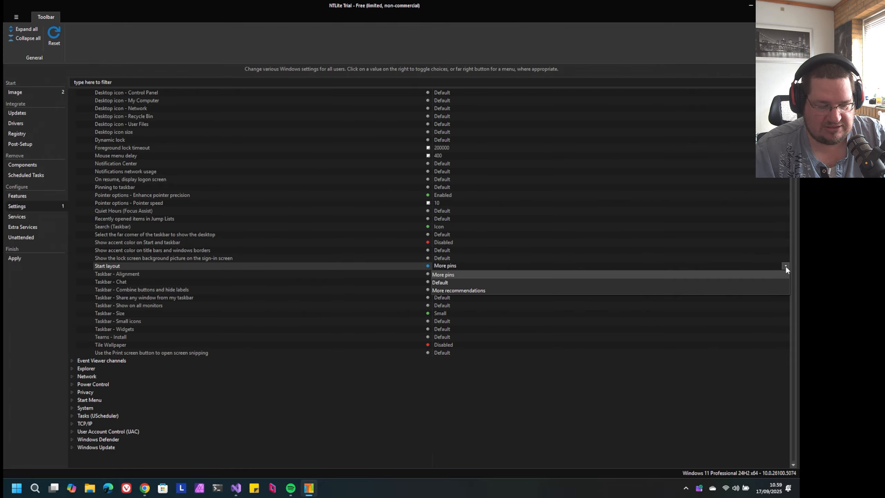
{"action": "left_click", "coordinate": [786, 265]}
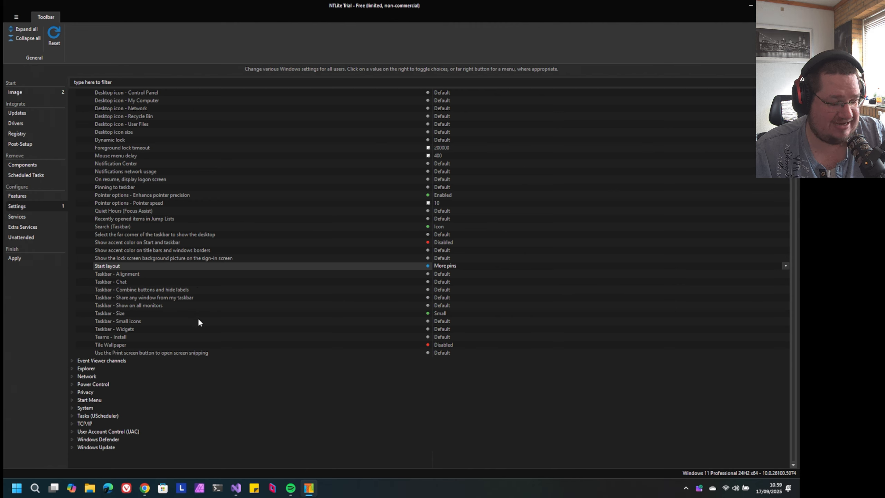
Check the choices for Taskbar - Widgets, and view the host system's own Start menu before closing it
{"action": "left_click", "coordinate": [199, 329]}
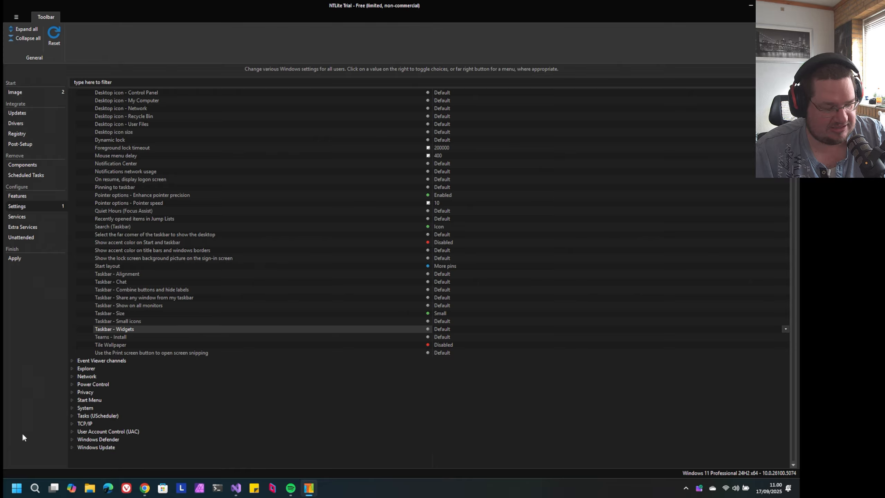
{"action": "left_click", "coordinate": [784, 330]}
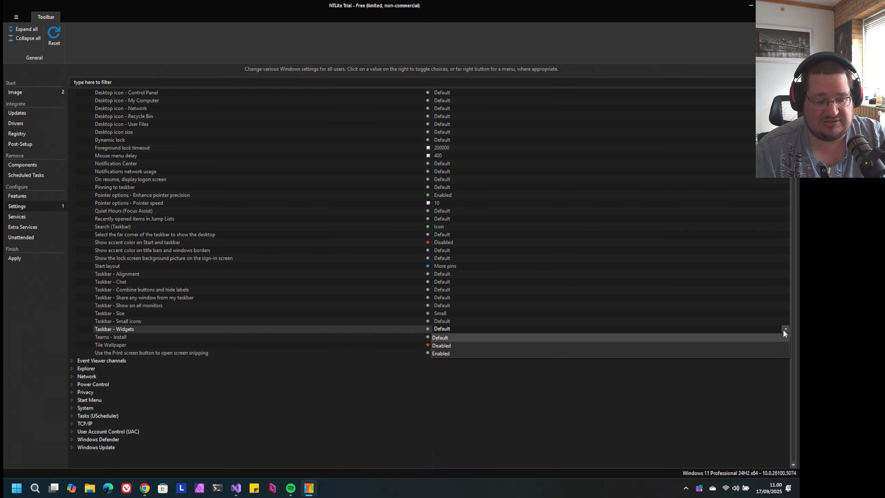
{"action": "left_click", "coordinate": [784, 331]}
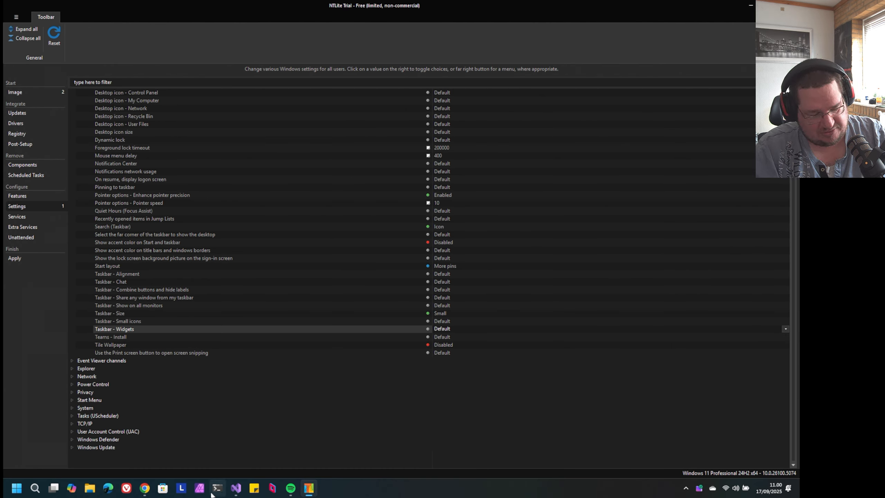
{"action": "left_click", "coordinate": [14, 490]}
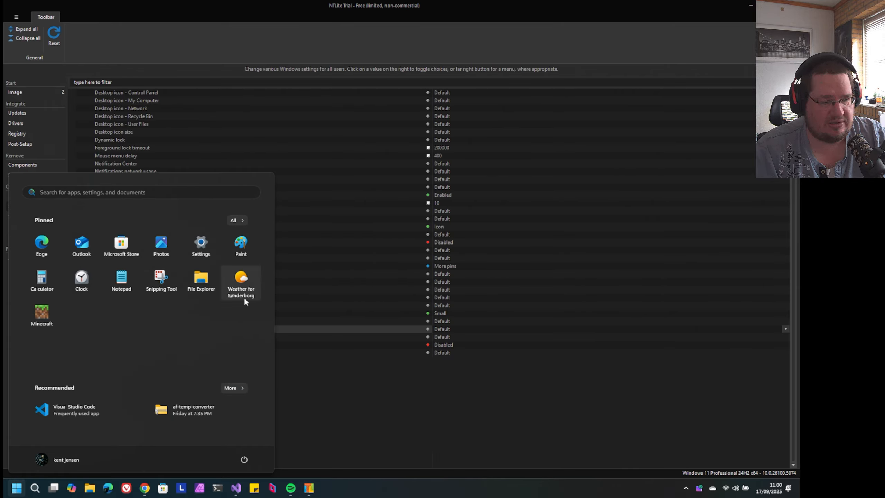
{"action": "left_click", "coordinate": [403, 479]}
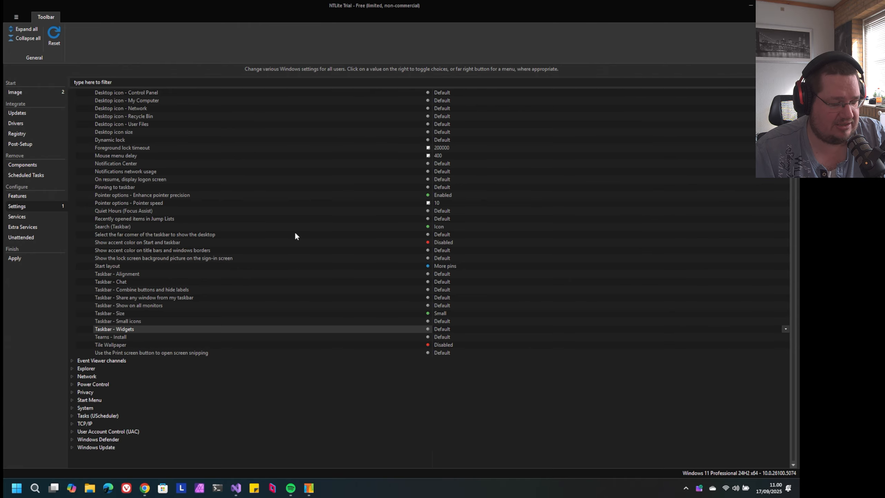
Skim the whole list of Desktop settings once more and collapse the group
{"action": "scroll", "coordinate": [295, 235], "scroll_direction": "up", "scroll_amount": 4}
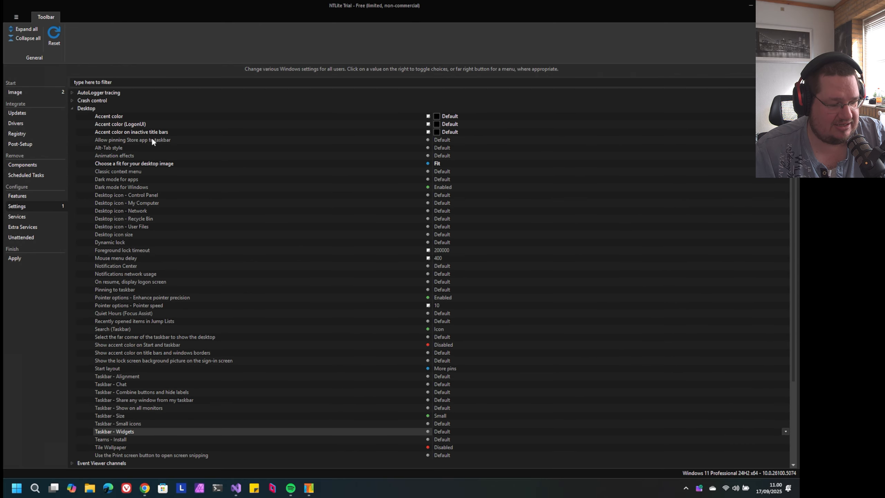
{"action": "scroll", "coordinate": [173, 163], "scroll_direction": "down", "scroll_amount": 4}
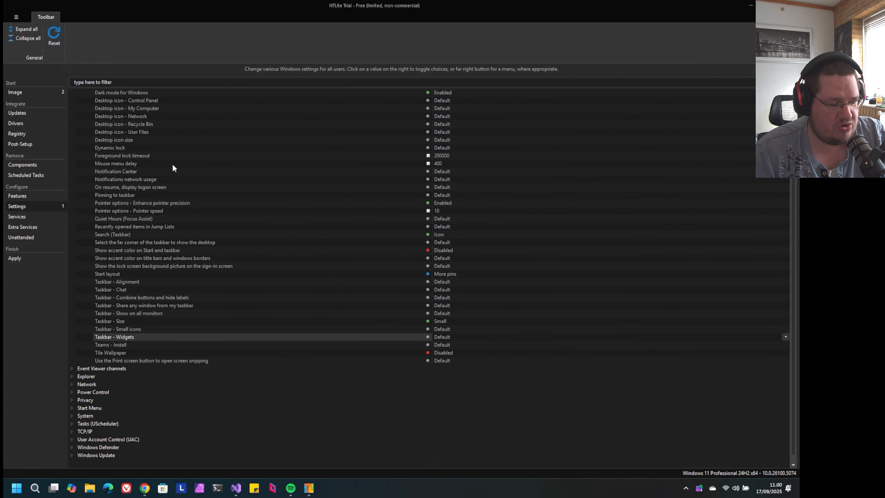
{"action": "scroll", "coordinate": [173, 166], "scroll_direction": "up", "scroll_amount": 4}
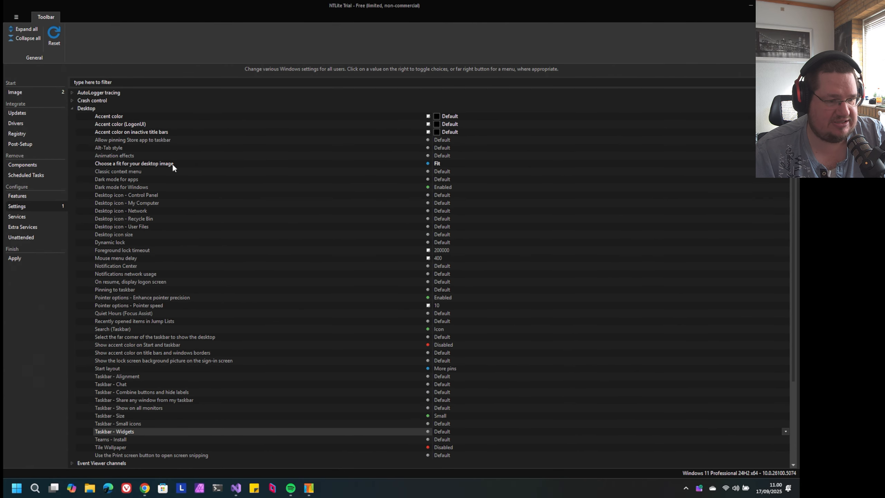
{"action": "left_click", "coordinate": [72, 108]}
Inspect the Event Viewer channels and collapse them, and expand the Explorer group to review its settings
{"action": "left_click", "coordinate": [73, 116]}
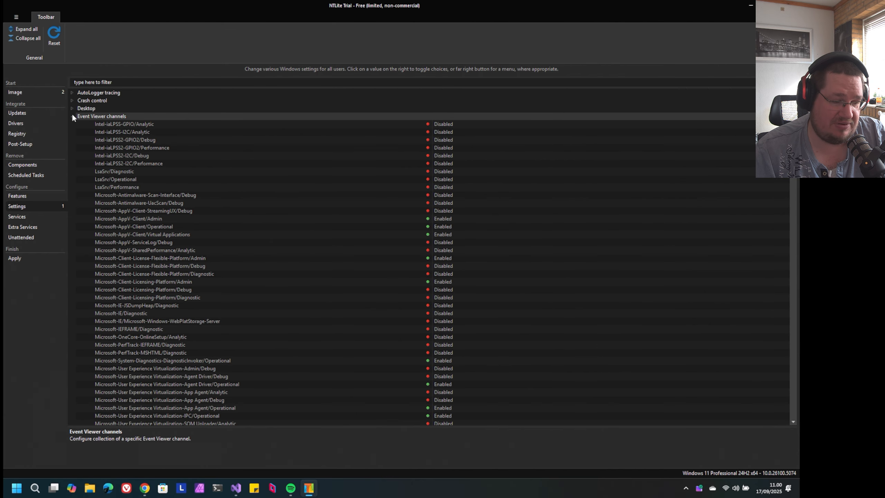
{"action": "left_click", "coordinate": [72, 116]}
{"action": "left_click", "coordinate": [72, 124]}
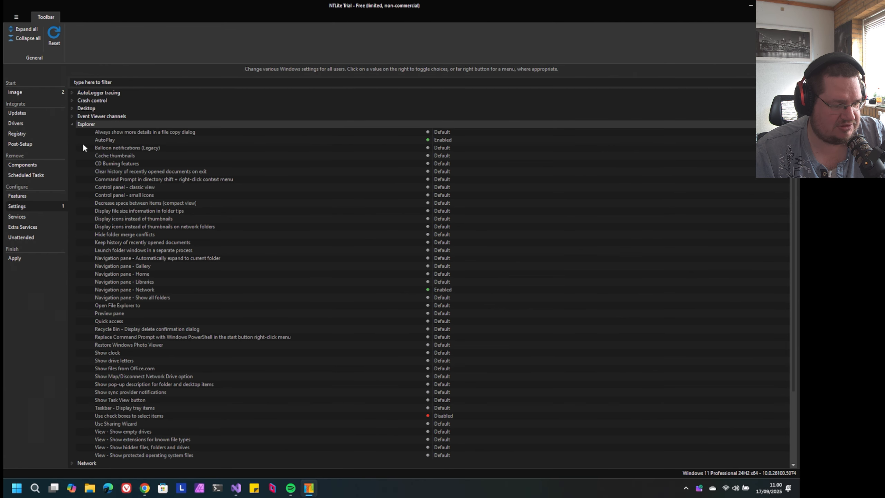
{"action": "scroll", "coordinate": [83, 146], "scroll_direction": "down", "scroll_amount": 3}
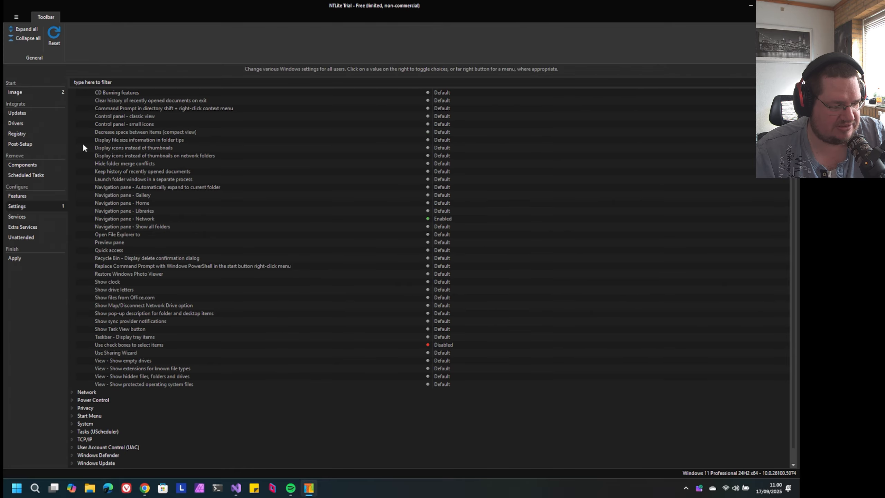
Review the remaining Explorer settings and collapse the group
{"action": "scroll", "coordinate": [83, 145], "scroll_direction": "down", "scroll_amount": 1}
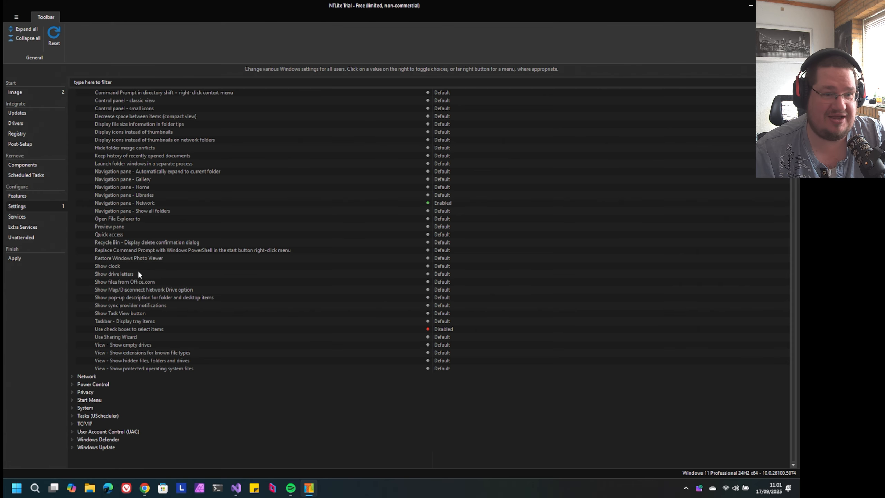
{"action": "scroll", "coordinate": [144, 300], "scroll_direction": "up", "scroll_amount": 4}
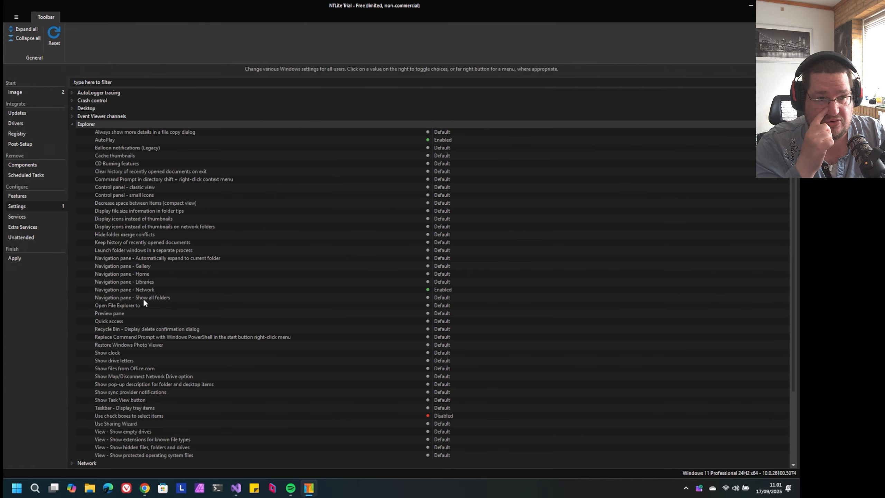
{"action": "left_click", "coordinate": [72, 125]}
Inspect the settings in the Network and Power Control groups, collapsing each group after viewing it
{"action": "left_click", "coordinate": [72, 129]}
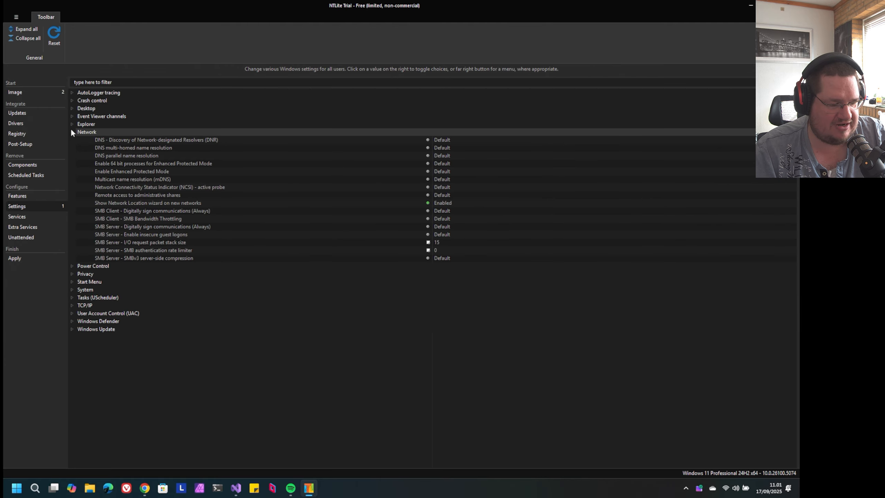
{"action": "left_click", "coordinate": [72, 132]}
{"action": "left_click", "coordinate": [72, 139]}
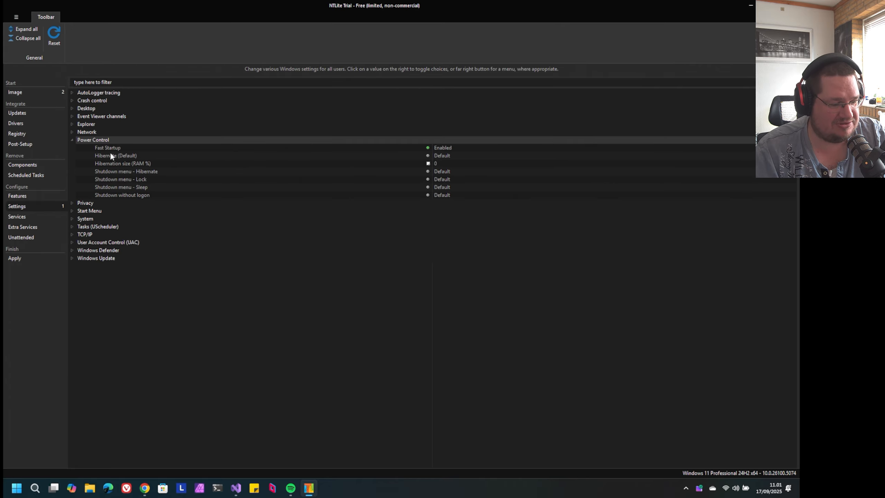
{"action": "left_click", "coordinate": [80, 140]}
In the Privacy group, set Allow Telemetry to "Security | Disable" and Autocorrect misspelled words to Enabled
{"action": "left_click", "coordinate": [72, 147]}
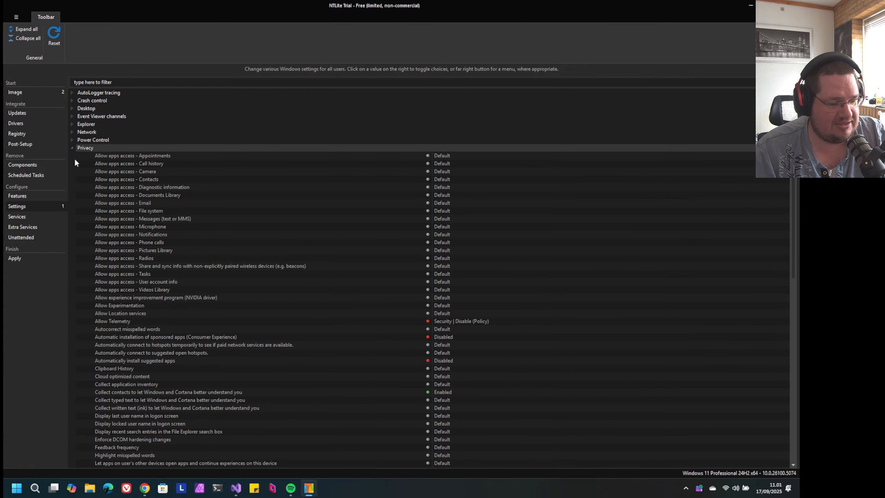
{"action": "scroll", "coordinate": [80, 177], "scroll_direction": "down", "scroll_amount": 6}
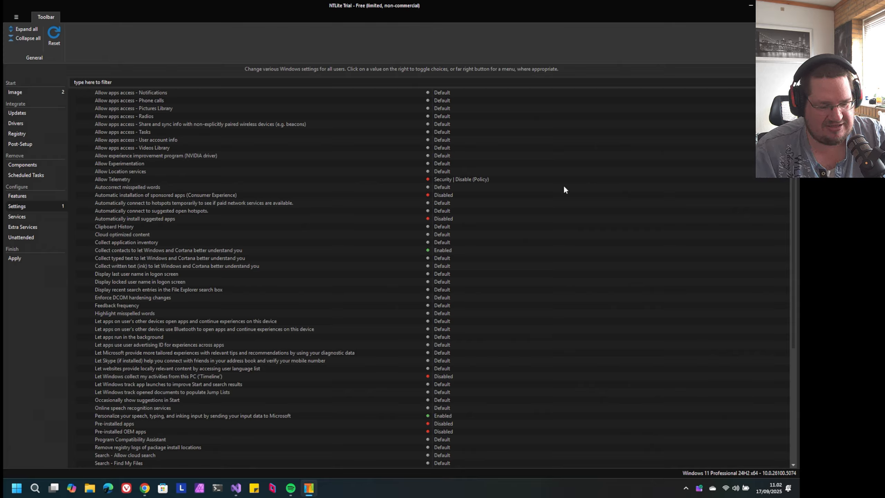
{"action": "left_click", "coordinate": [737, 182]}
{"action": "left_click", "coordinate": [744, 176]}
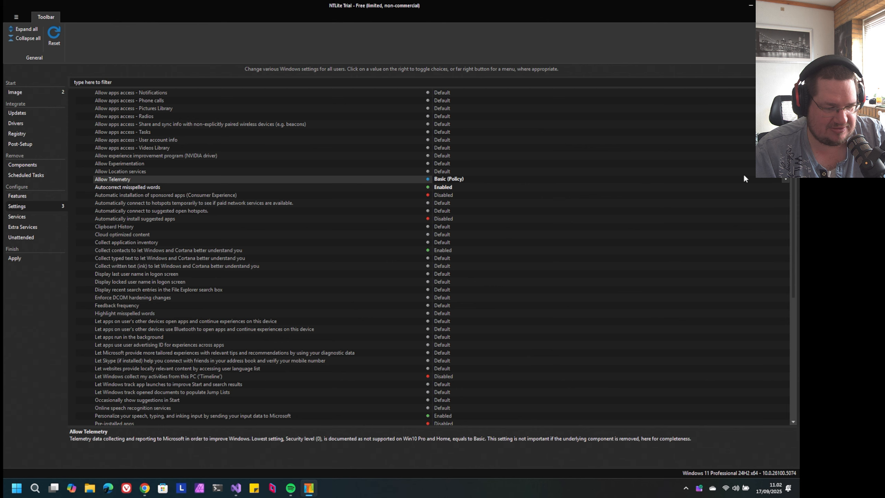
{"action": "left_click", "coordinate": [744, 176]}
{"action": "left_click", "coordinate": [745, 176]}
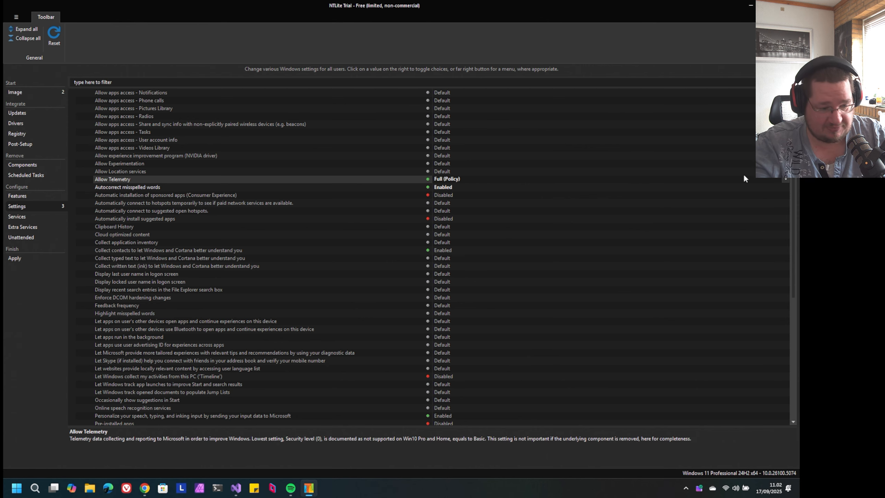
{"action": "left_click", "coordinate": [744, 176]}
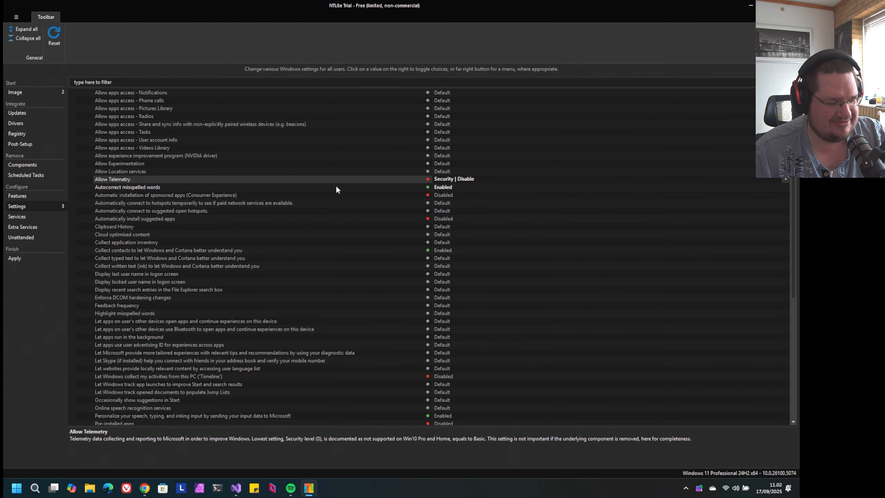
Check the descriptions of the Privacy settings for sponsored apps, automatic hotspot connection, suggested apps and Clipboard History
{"action": "left_click", "coordinate": [191, 195]}
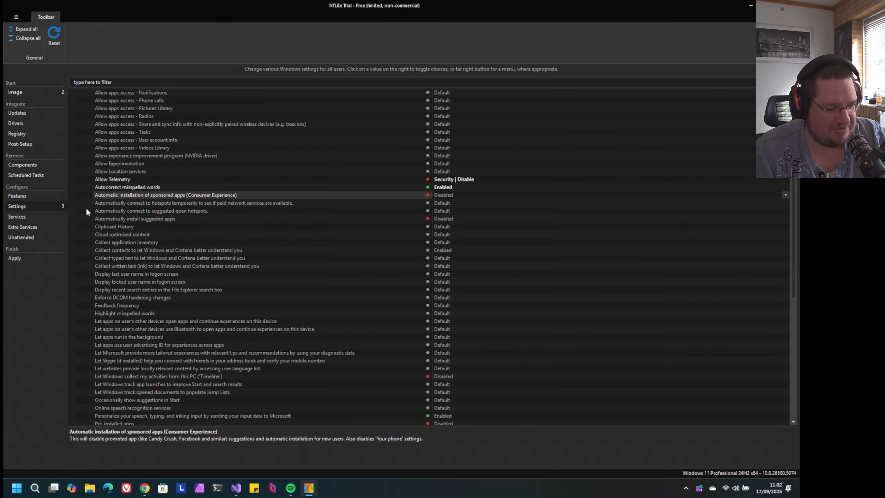
{"action": "left_click", "coordinate": [123, 205]}
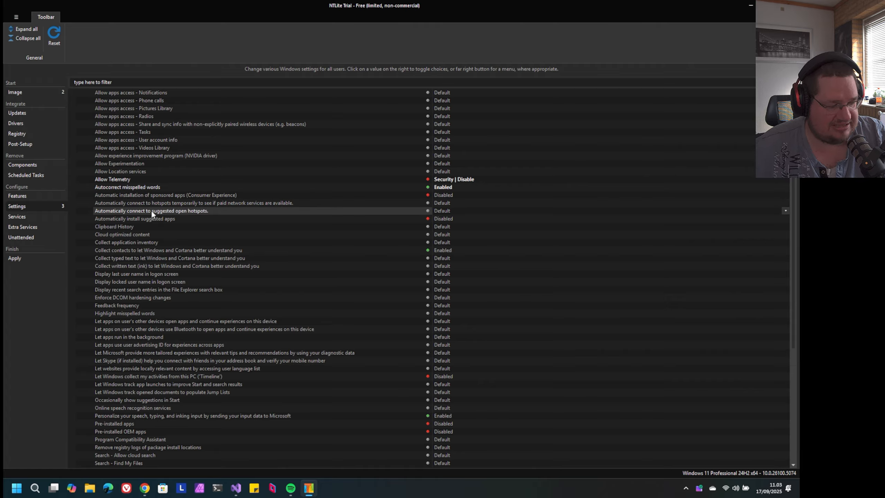
{"action": "left_click", "coordinate": [170, 218]}
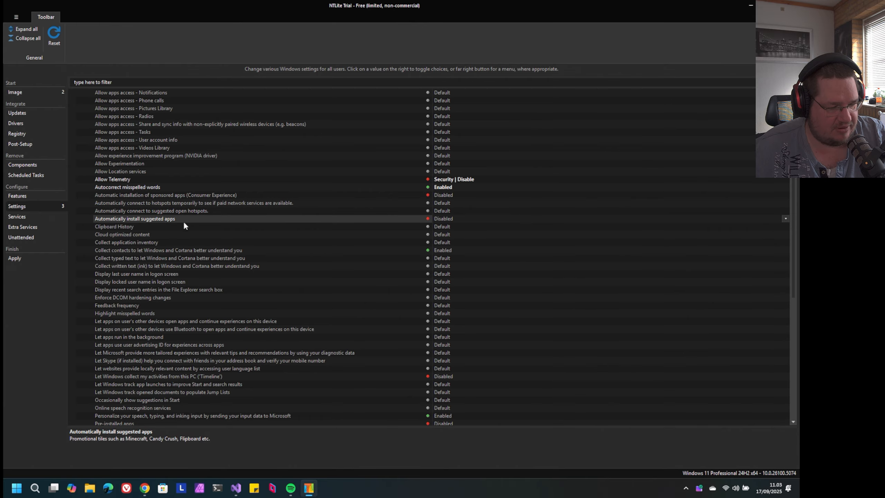
{"action": "left_click", "coordinate": [219, 227]}
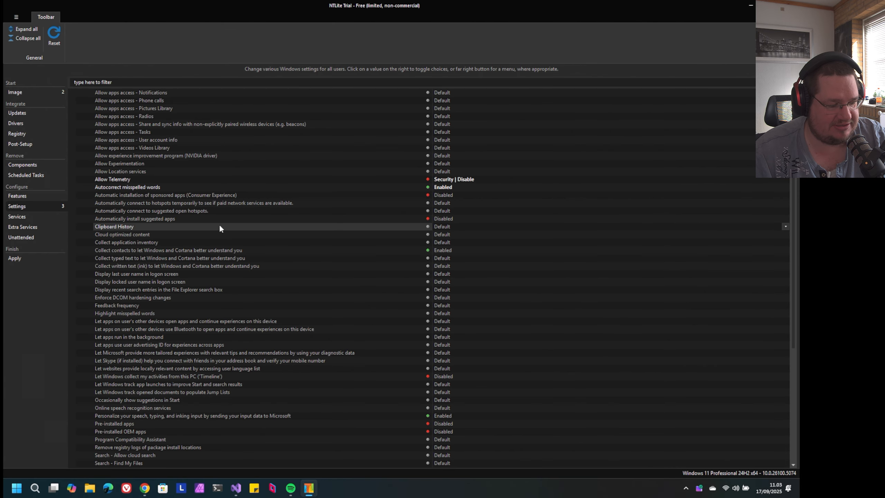
Read through the rest of the Privacy settings down to Windows Spotlight and collapse the group
{"action": "scroll", "coordinate": [220, 231], "scroll_direction": "down", "scroll_amount": 5}
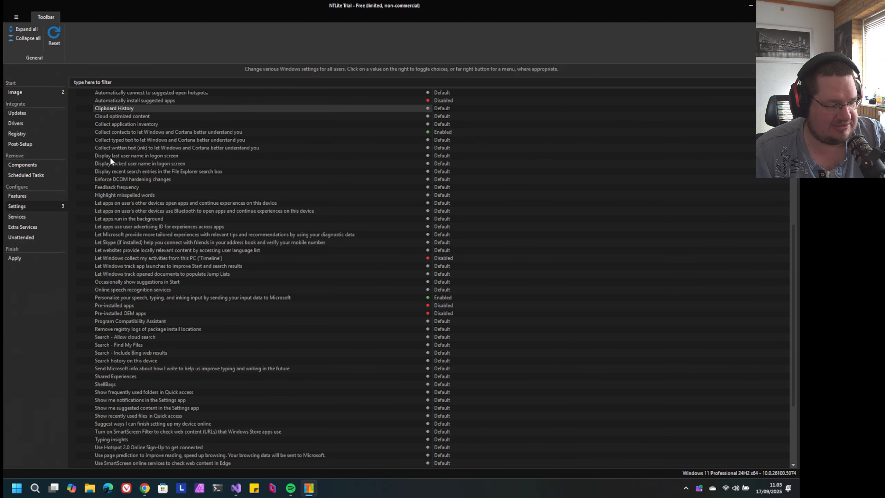
{"action": "scroll", "coordinate": [192, 155], "scroll_direction": "down", "scroll_amount": 4}
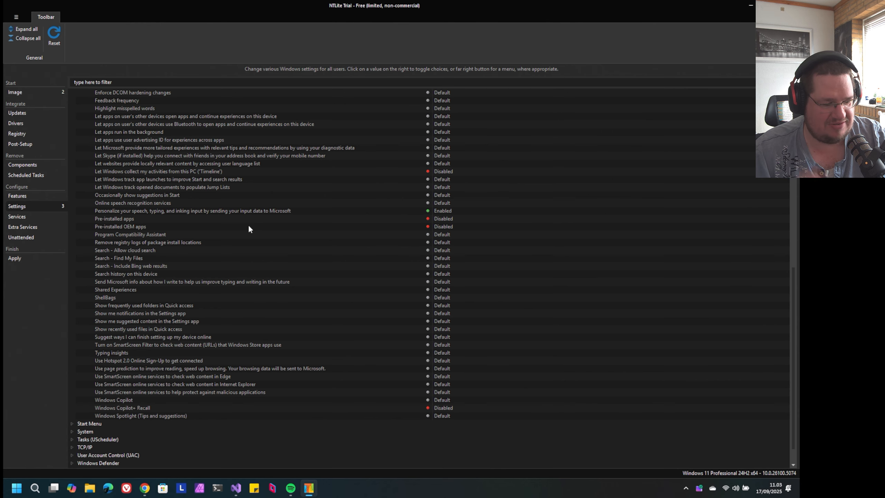
{"action": "scroll", "coordinate": [187, 291], "scroll_direction": "down", "scroll_amount": 1}
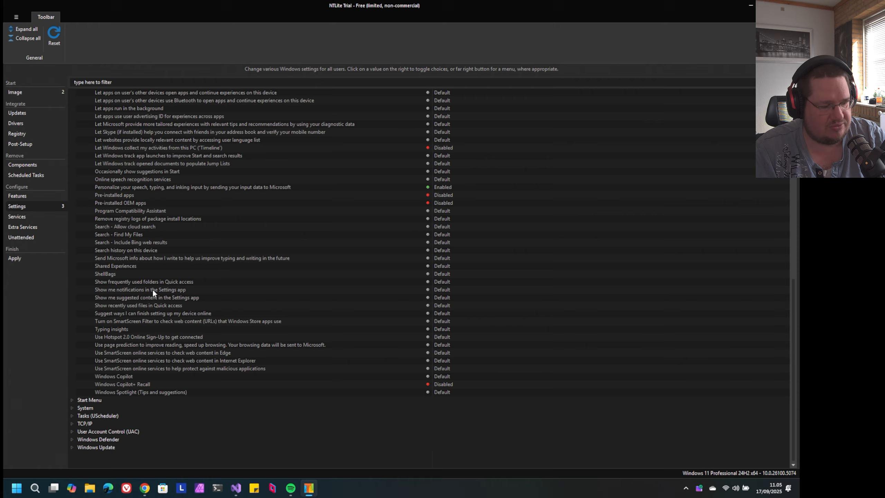
{"action": "scroll", "coordinate": [152, 288], "scroll_direction": "up", "scroll_amount": 10}
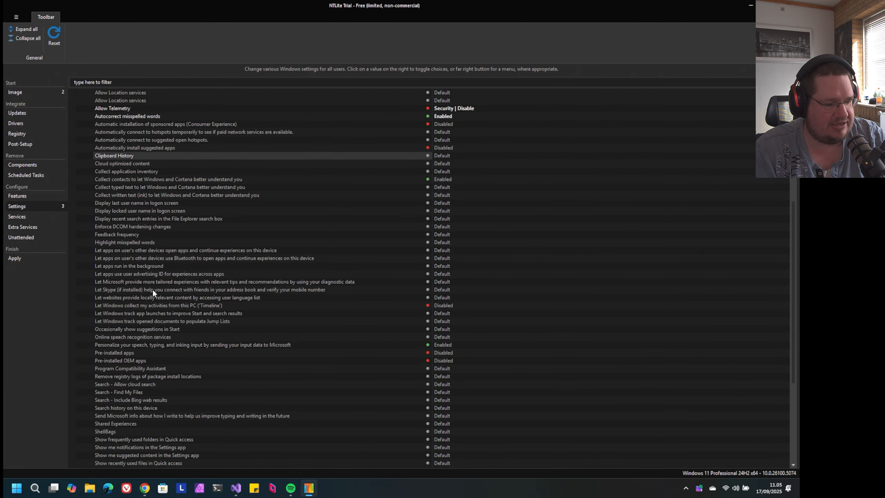
{"action": "left_click", "coordinate": [72, 147]}
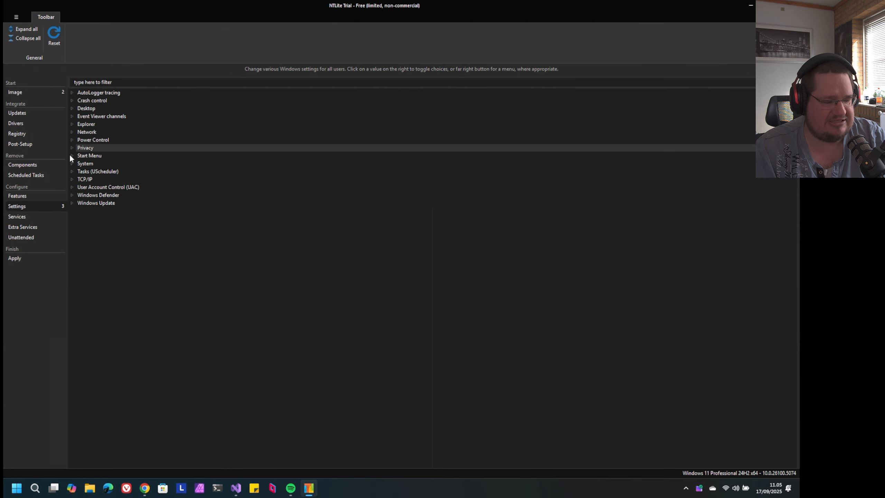
Inspect the Start Menu settings and review the System group down to Windows Recovery (WinRE)
{"action": "left_click", "coordinate": [72, 156]}
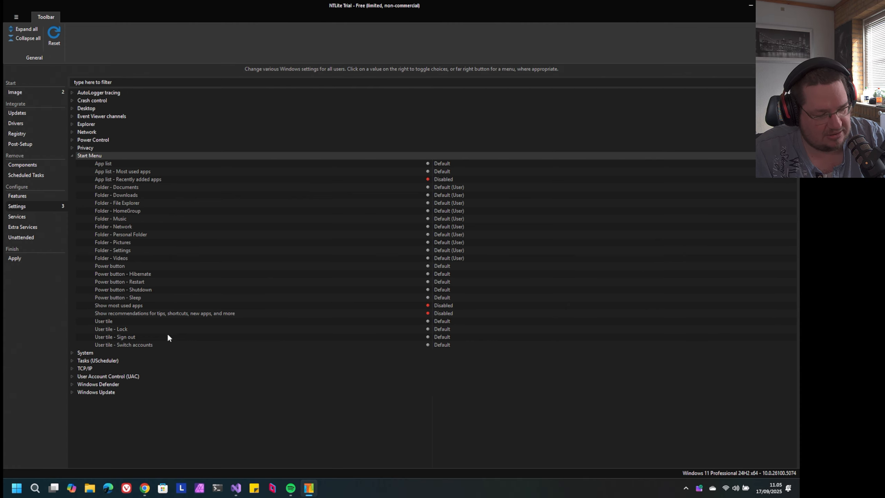
{"action": "left_click", "coordinate": [72, 155]}
{"action": "left_click", "coordinate": [71, 164]}
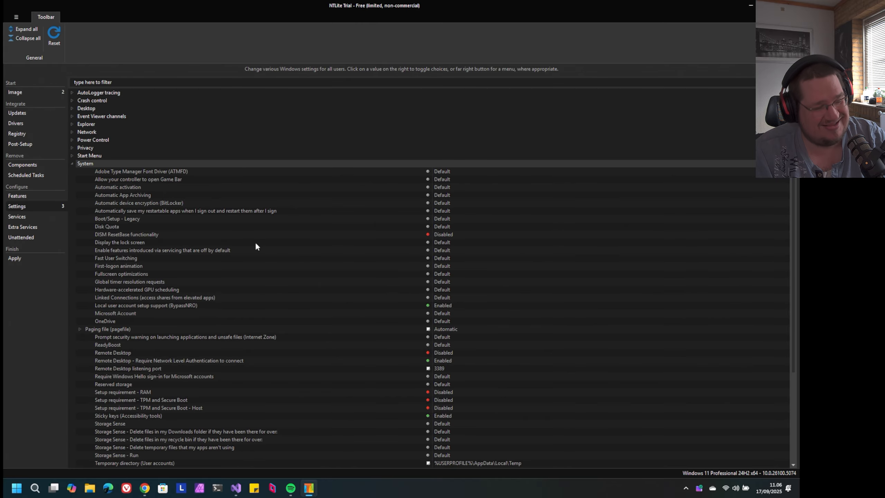
{"action": "scroll", "coordinate": [256, 243], "scroll_direction": "down", "scroll_amount": 3}
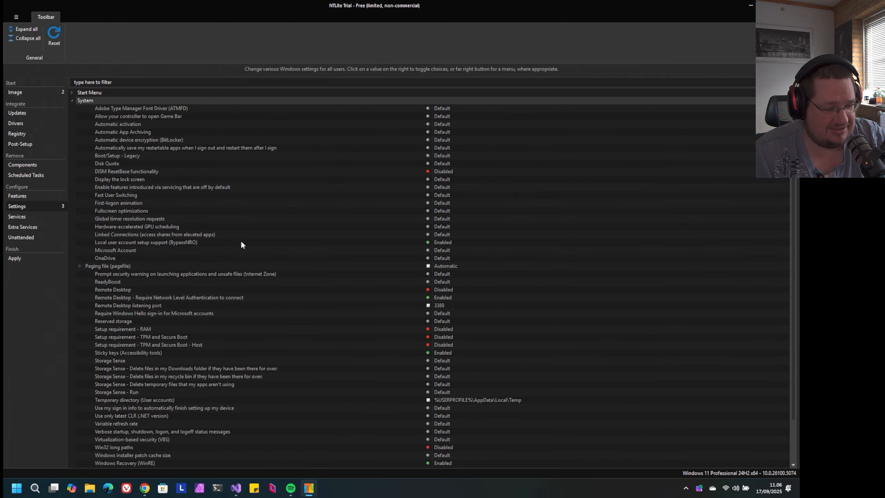
{"action": "scroll", "coordinate": [241, 244], "scroll_direction": "down", "scroll_amount": 3}
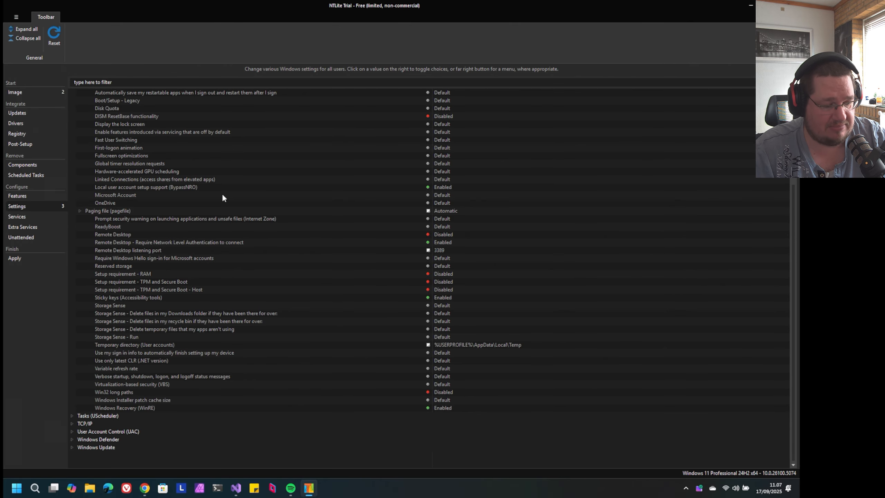
View the Tasks (UScheduler) and TCP/IP groups briefly and leave both collapsed
{"action": "left_click", "coordinate": [71, 172]}
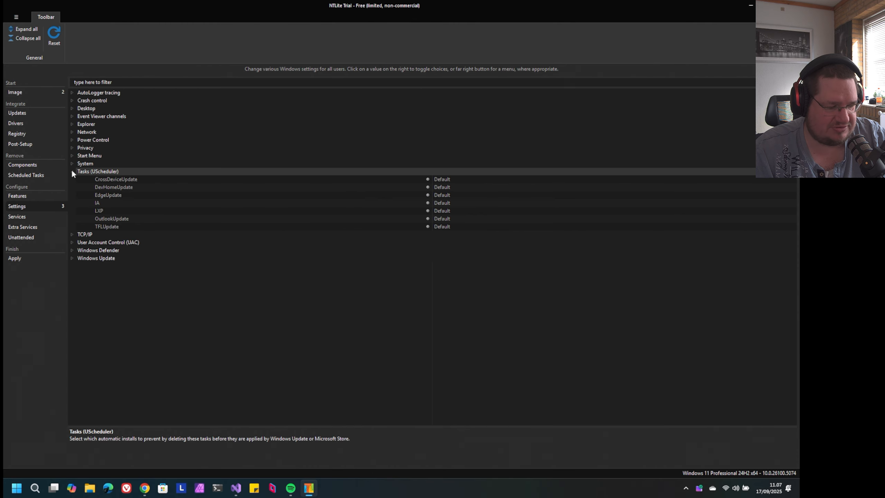
{"action": "left_click", "coordinate": [71, 171]}
{"action": "left_click", "coordinate": [70, 177]}
{"action": "left_click", "coordinate": [71, 179]}
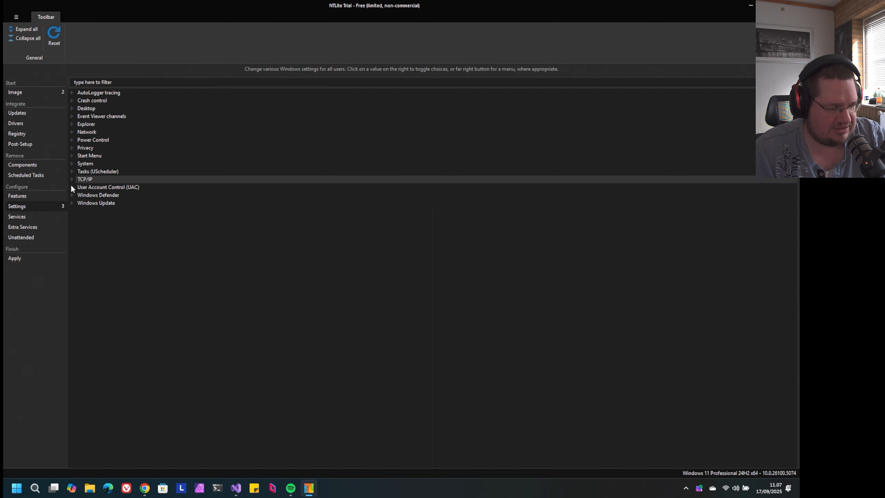
Look through the User Account Control (UAC), Windows Defender and Windows Update settings, collapsing each group after viewing it
{"action": "left_click", "coordinate": [72, 187]}
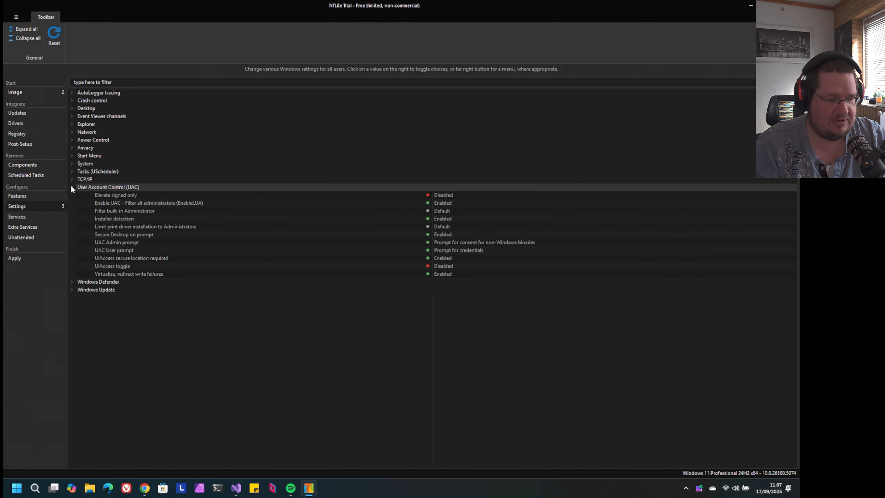
{"action": "left_click", "coordinate": [72, 188]}
{"action": "left_click", "coordinate": [72, 194]}
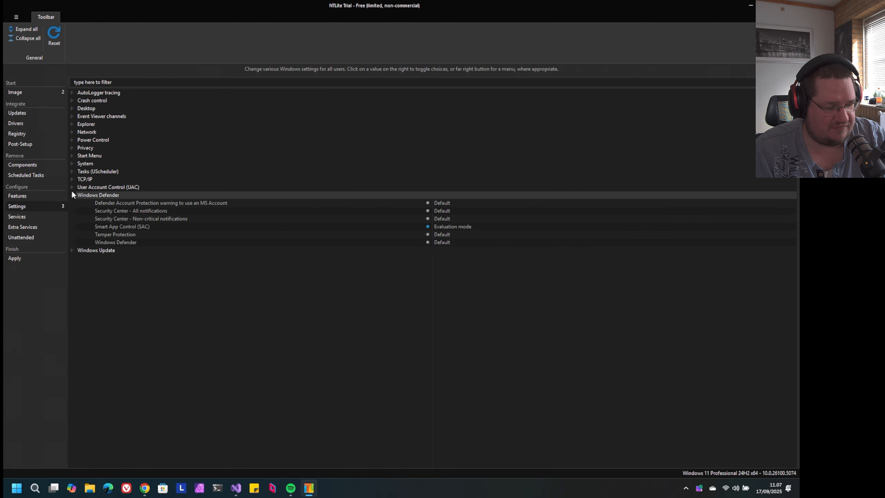
{"action": "left_click", "coordinate": [72, 195]}
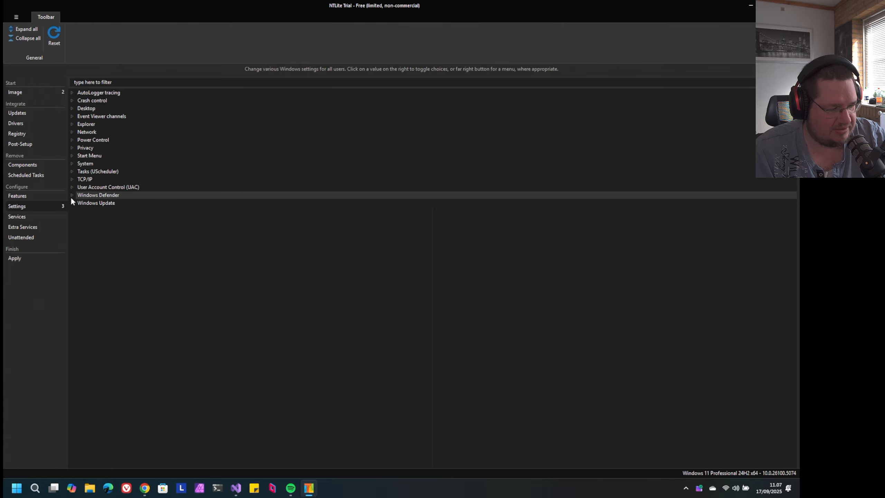
{"action": "left_click", "coordinate": [72, 202]}
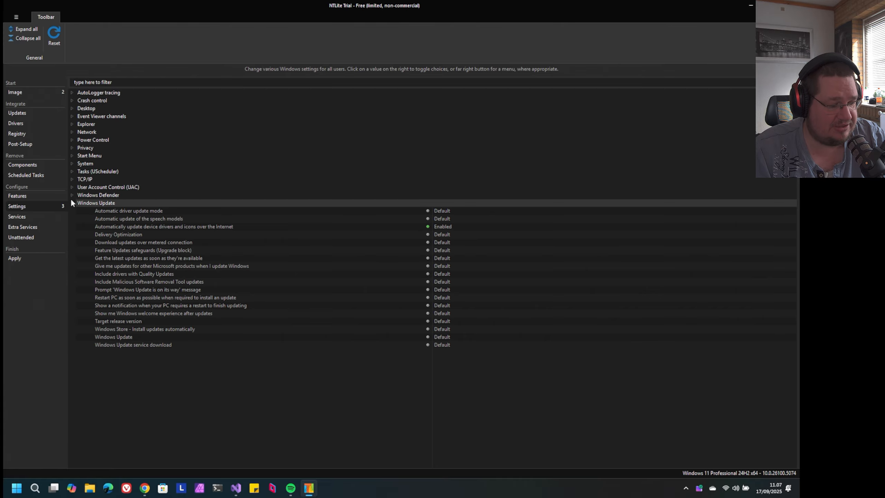
{"action": "left_click", "coordinate": [72, 202]}
Skim the list of Windows services under Services, and open the Extra Services list of boot and driver services
{"action": "left_click", "coordinate": [42, 215]}
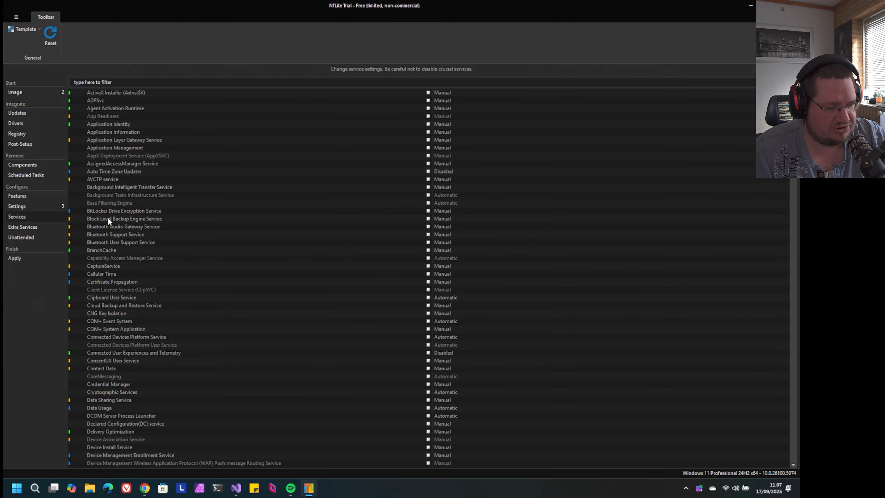
{"action": "scroll", "coordinate": [217, 207], "scroll_direction": "down", "scroll_amount": 13}
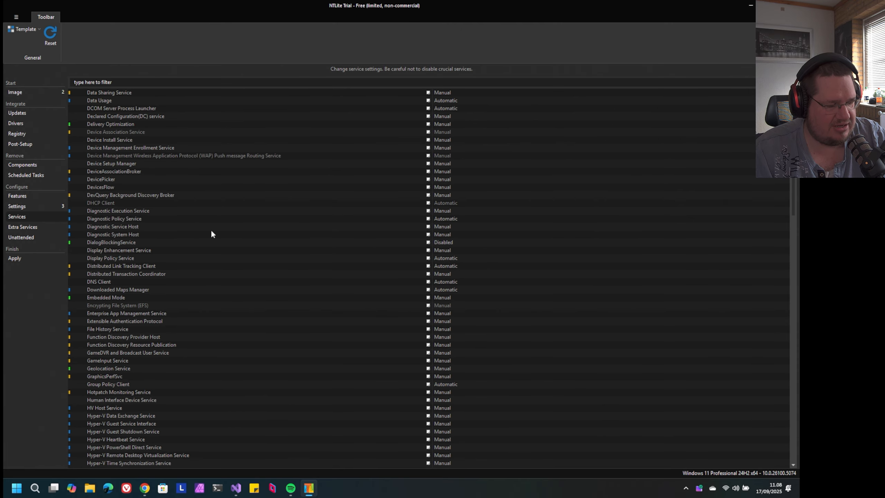
{"action": "scroll", "coordinate": [211, 233], "scroll_direction": "down", "scroll_amount": 3}
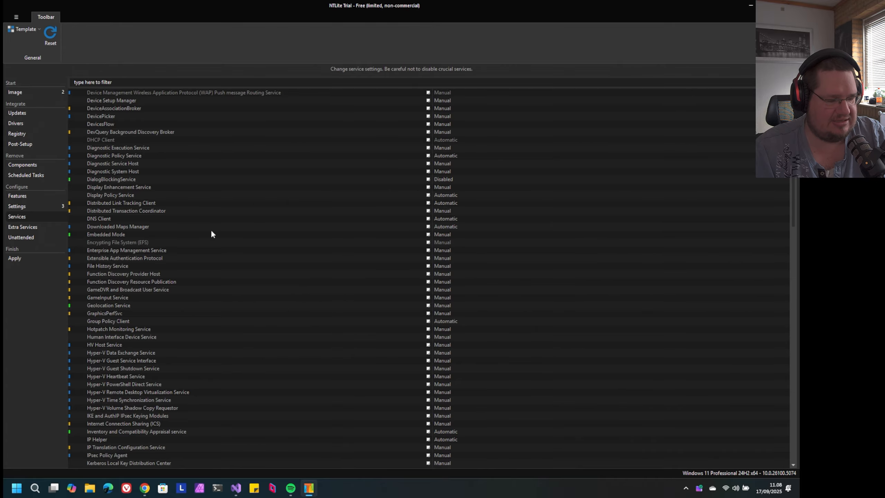
{"action": "scroll", "coordinate": [211, 234], "scroll_direction": "down", "scroll_amount": 20}
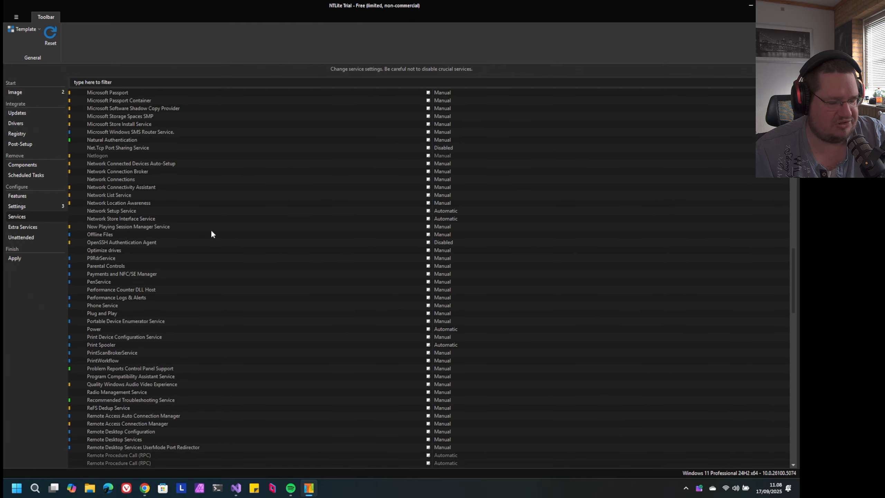
{"action": "scroll", "coordinate": [212, 234], "scroll_direction": "down", "scroll_amount": 1}
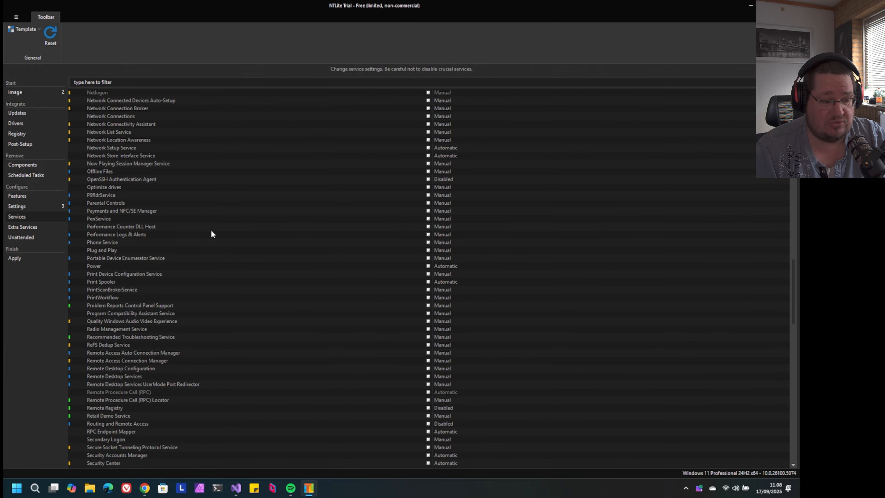
{"action": "scroll", "coordinate": [211, 233], "scroll_direction": "down", "scroll_amount": 17}
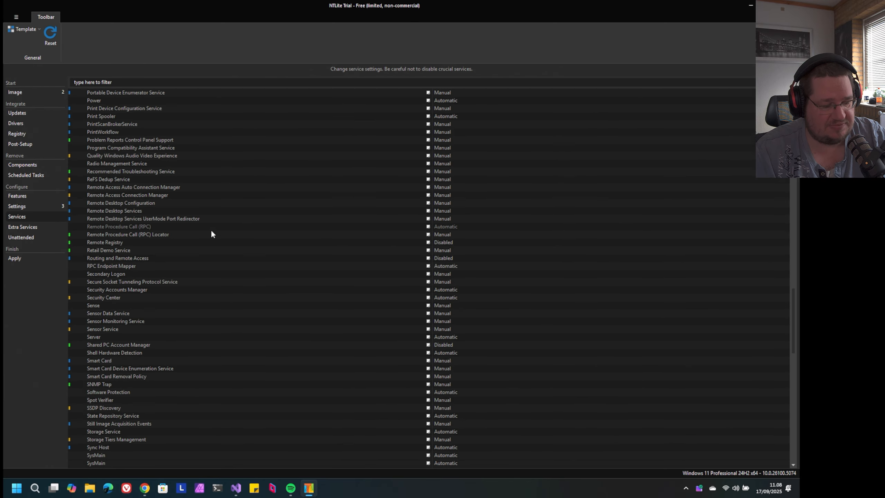
{"action": "scroll", "coordinate": [212, 234], "scroll_direction": "down", "scroll_amount": 5}
{"action": "left_click", "coordinate": [51, 227]}
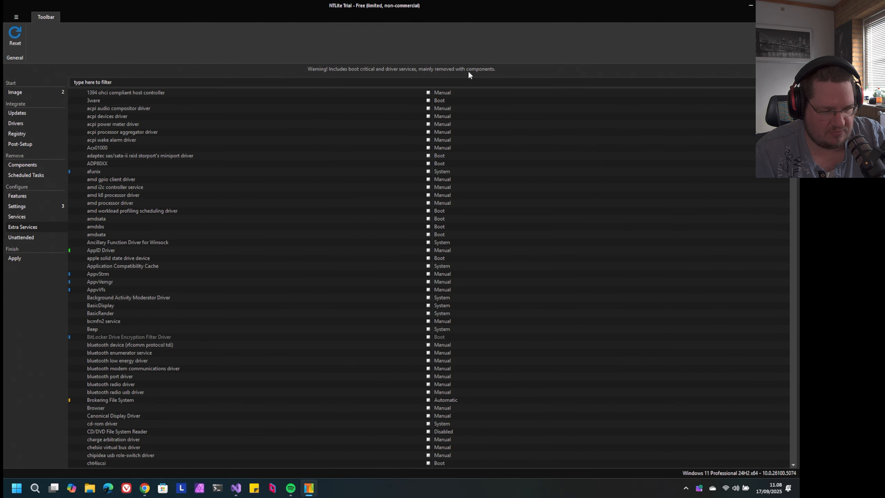
Skim the boot and driver services in the Extra Services list and open the Unattended configuration page
{"action": "scroll", "coordinate": [261, 171], "scroll_direction": "down", "scroll_amount": 20}
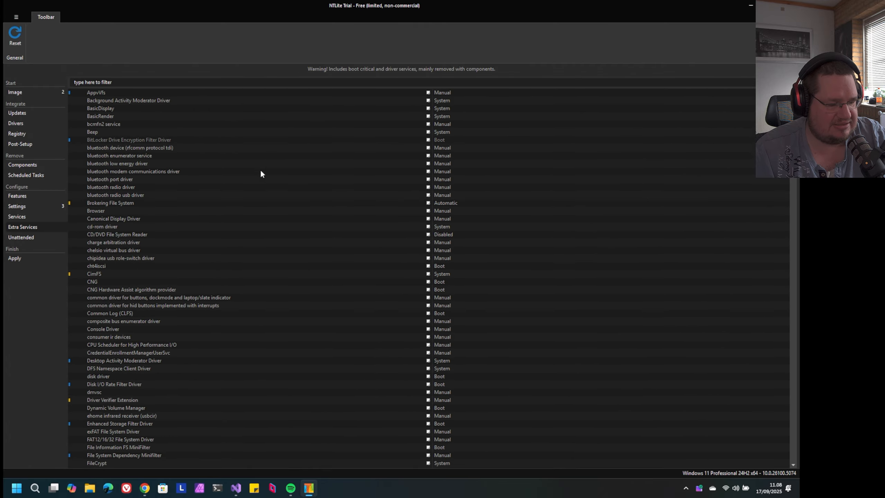
{"action": "scroll", "coordinate": [262, 173], "scroll_direction": "up", "scroll_amount": 1}
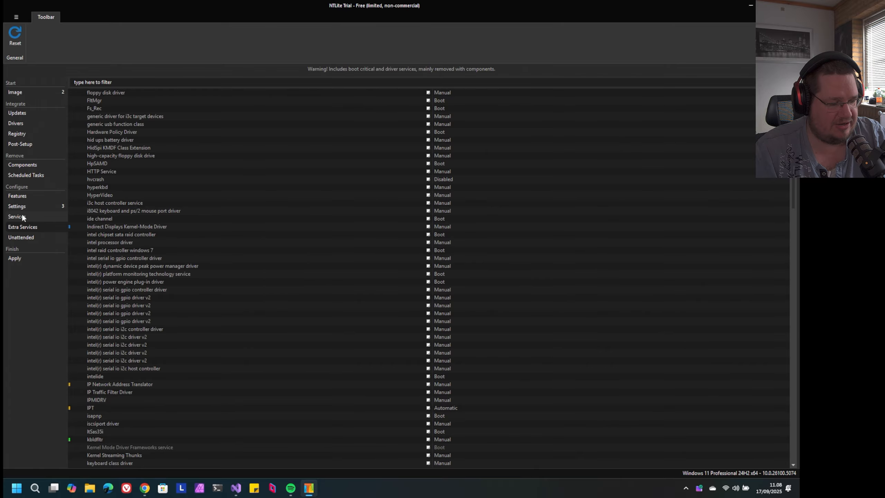
{"action": "left_click", "coordinate": [23, 237]}
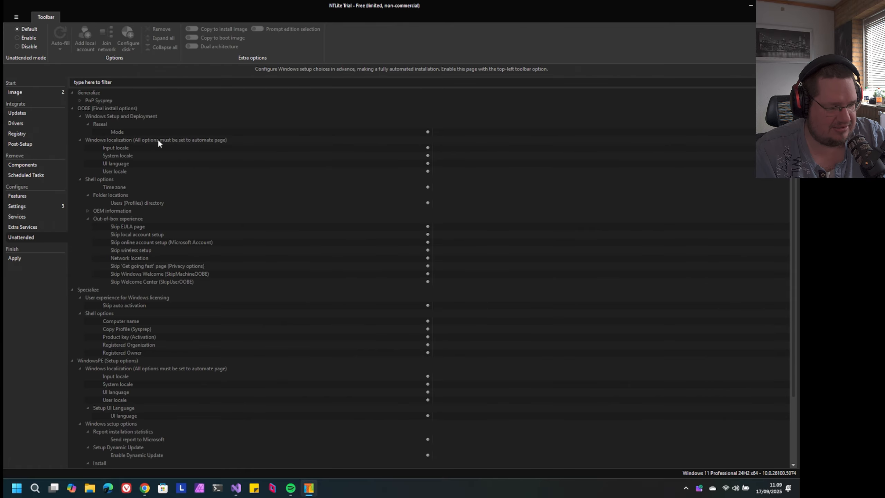
Look through the unattended setup options and view the OEM information group, leaving it collapsed
{"action": "scroll", "coordinate": [162, 147], "scroll_direction": "down", "scroll_amount": 3}
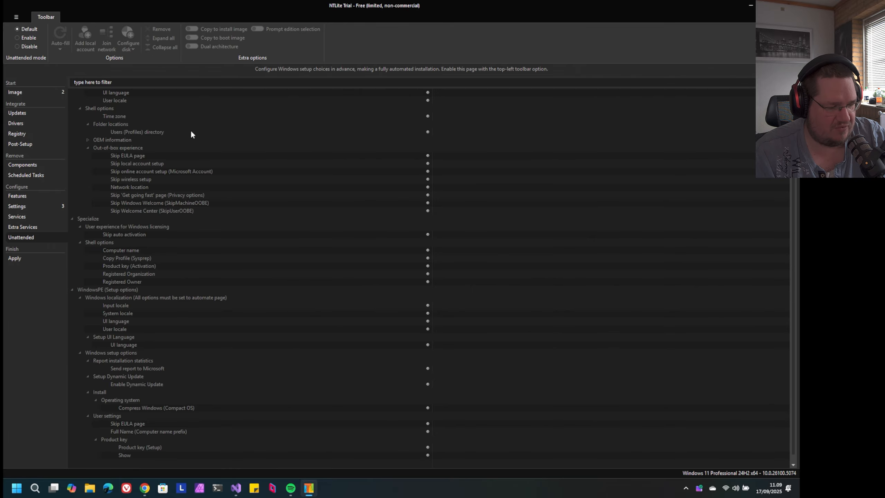
{"action": "left_click", "coordinate": [87, 139]}
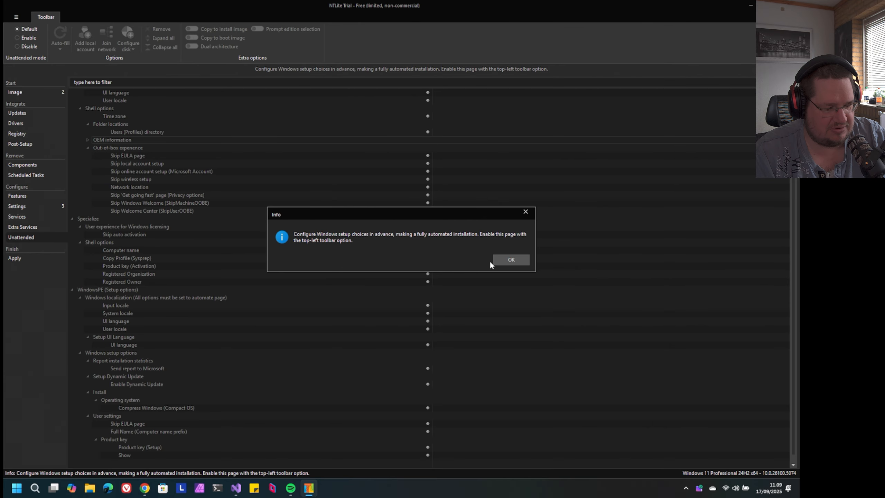
{"action": "left_click", "coordinate": [501, 260]}
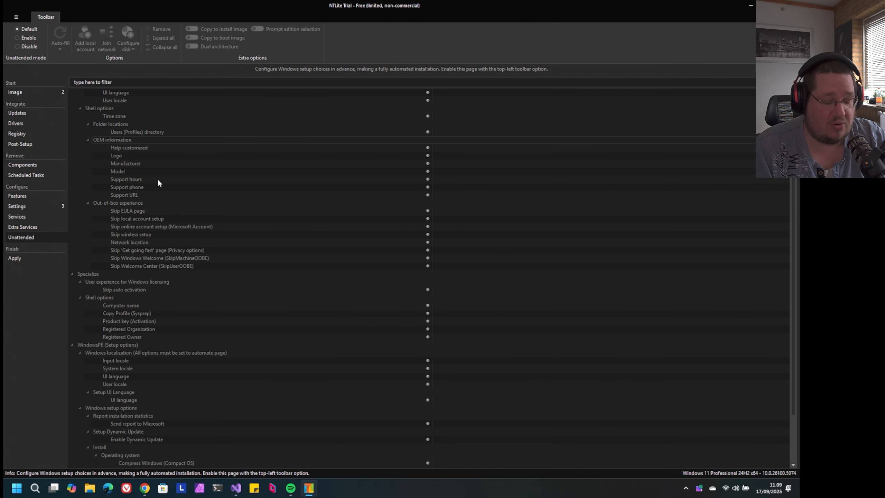
{"action": "left_click", "coordinate": [88, 140]}
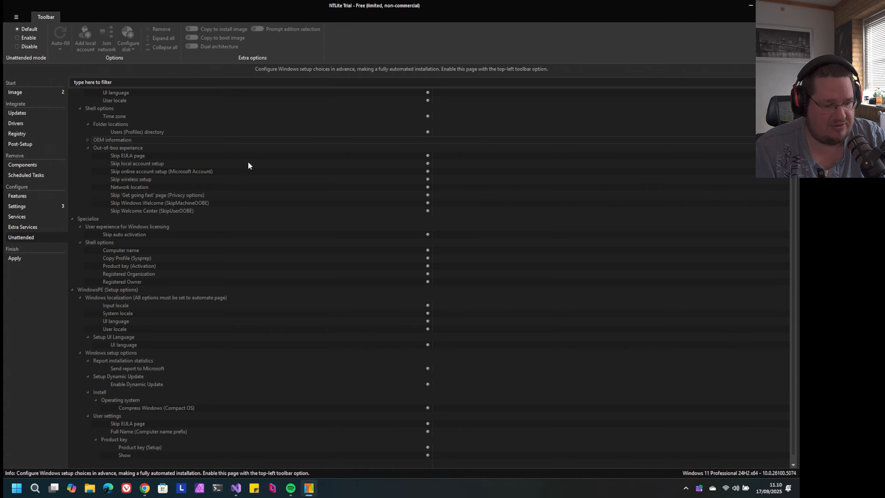
Enable unattended mode with Skip local account setup set to false and Skip online account setup (Microsoft Account) set to true
{"action": "double_click", "coordinate": [269, 167]}
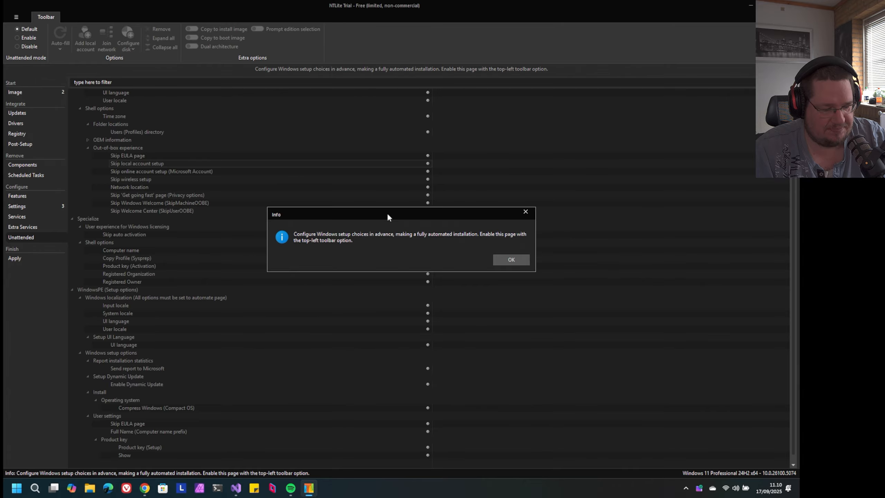
{"action": "key", "text": "Return"}
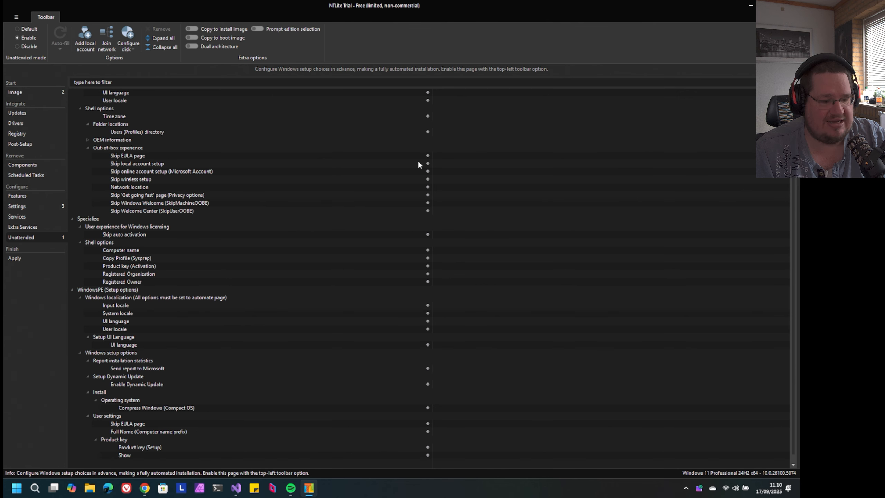
{"action": "double_click", "coordinate": [444, 163]}
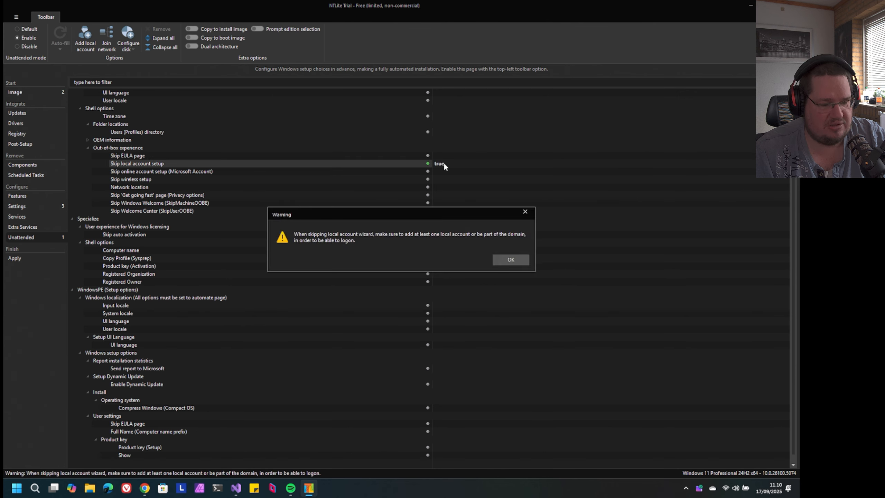
{"action": "key", "text": "Return"}
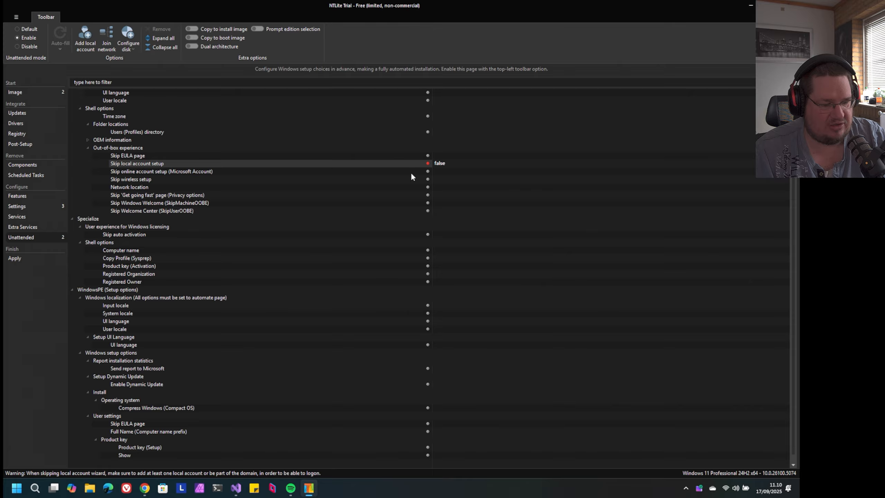
{"action": "double_click", "coordinate": [439, 174]}
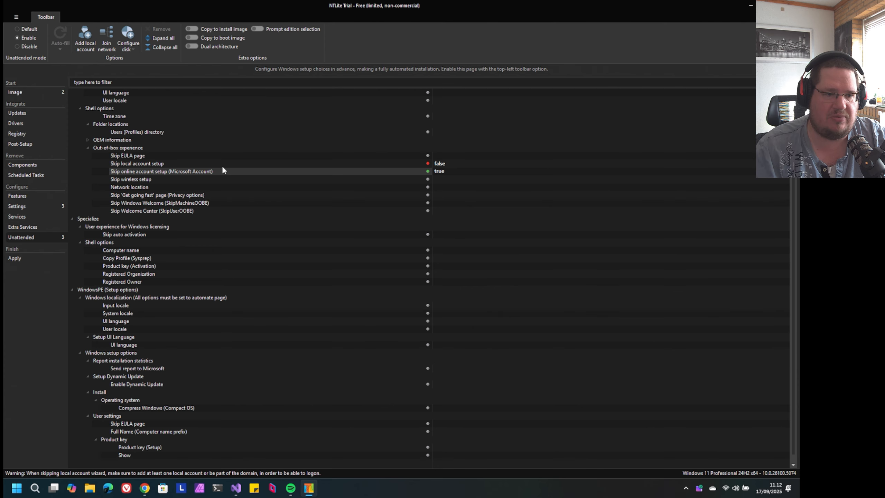
Collapse the OOBE (Final install options) group and set Send report to Microsoft to false under Report installation statistics
{"action": "scroll", "coordinate": [221, 169], "scroll_direction": "down", "scroll_amount": 1}
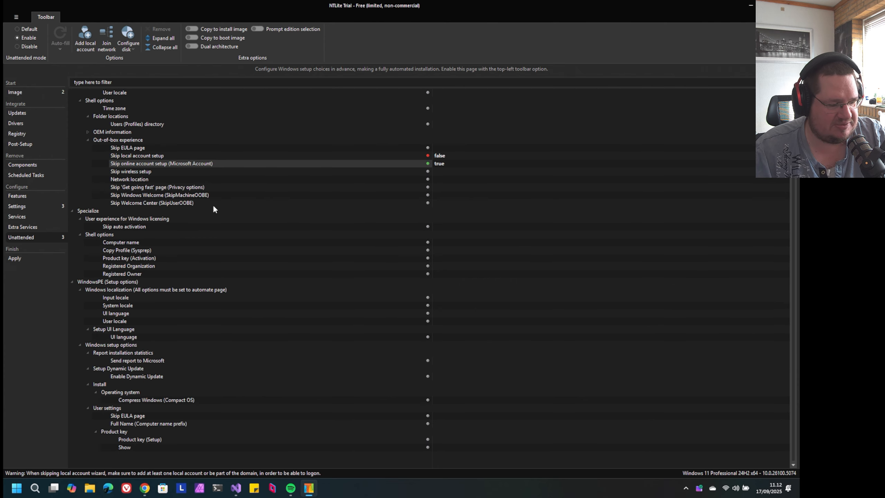
{"action": "scroll", "coordinate": [84, 114], "scroll_direction": "up", "scroll_amount": 10}
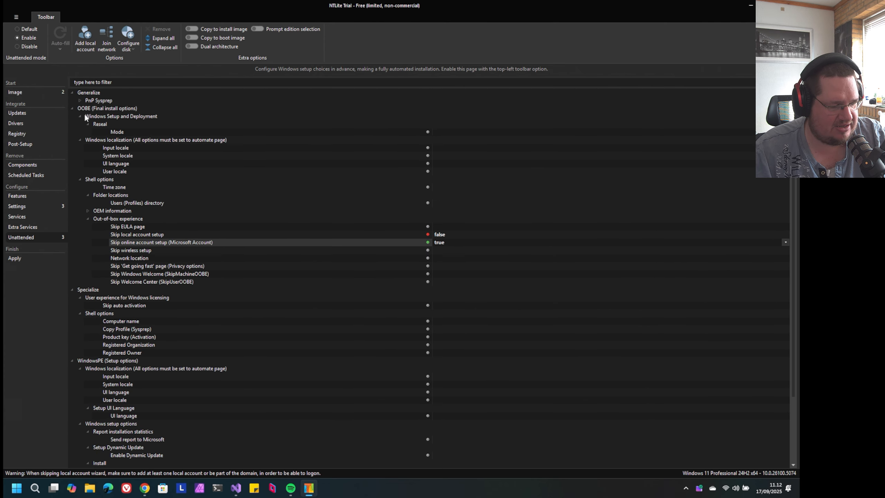
{"action": "left_click", "coordinate": [72, 108]}
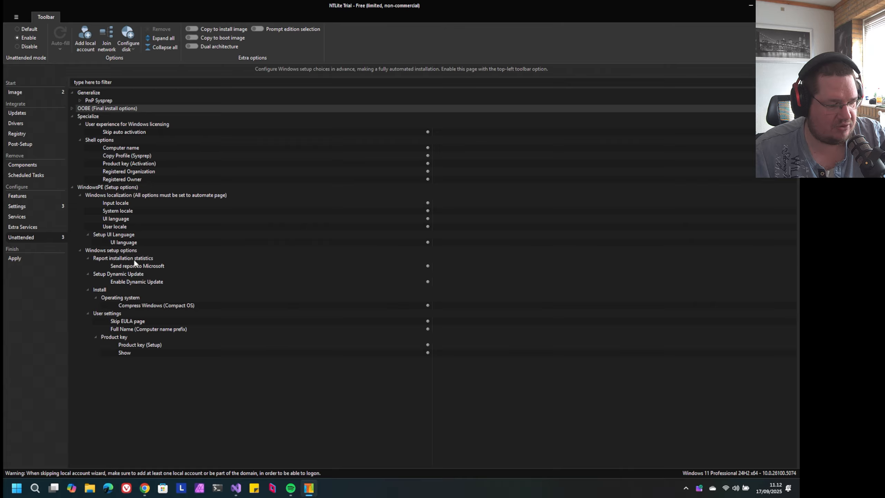
{"action": "left_click", "coordinate": [184, 267]}
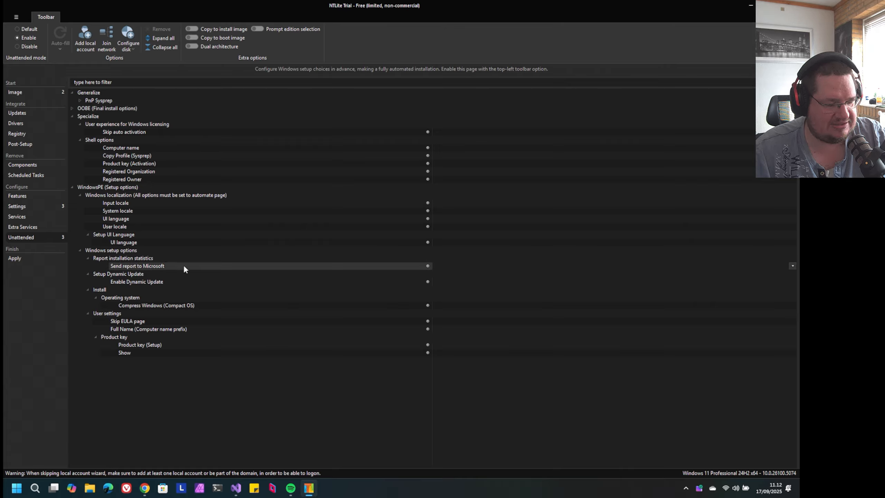
{"action": "left_click", "coordinate": [440, 266]}
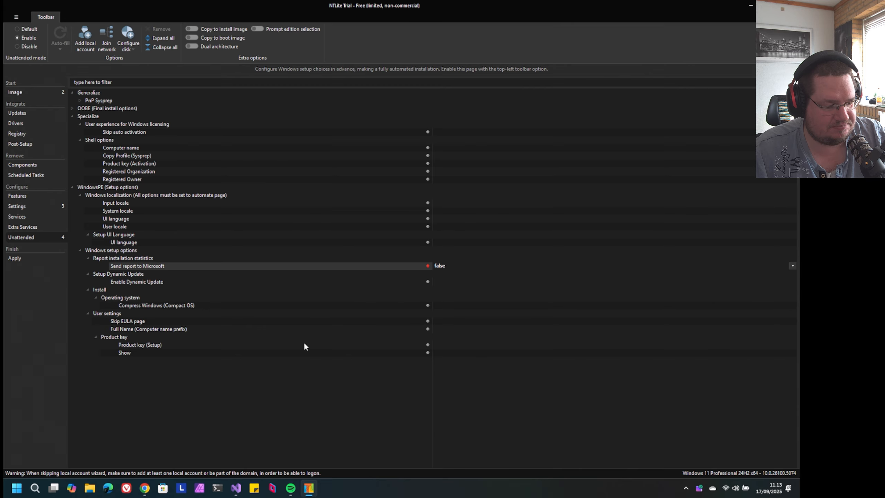
Show the description of the Product key (Setup) option in the WindowsPE user settings
{"action": "left_click", "coordinate": [304, 344]}
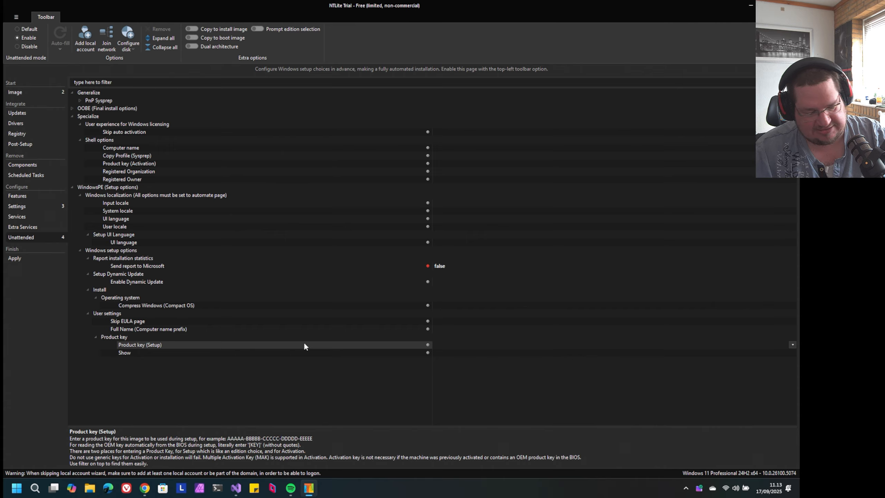
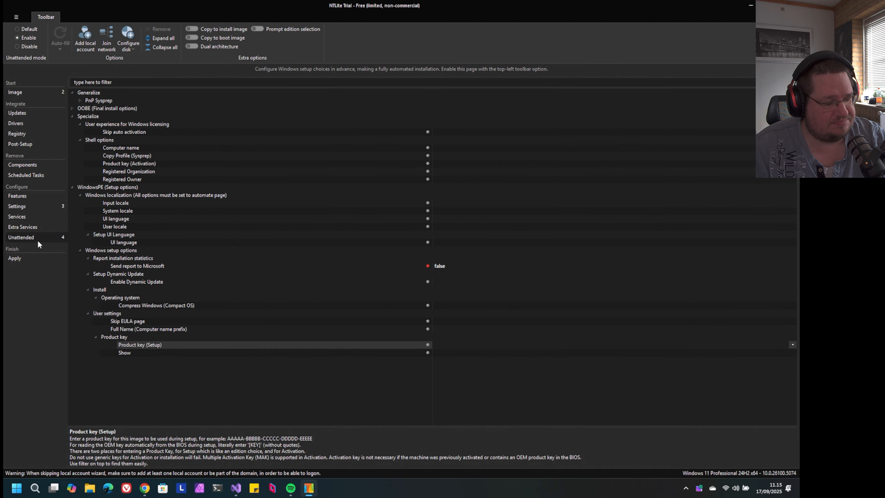
Show the pending tasks overview for applying the image, check CPU performance in Task Manager and close Task Manager
{"action": "left_click", "coordinate": [34, 258]}
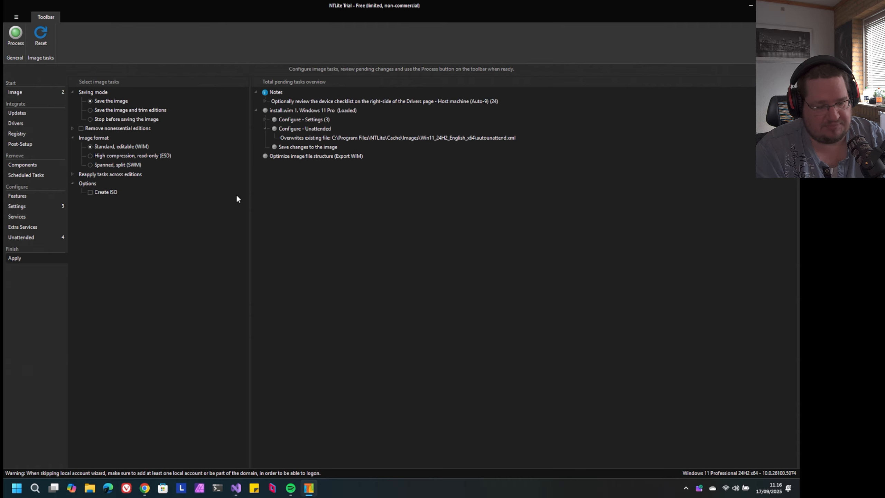
{"action": "right_click", "coordinate": [420, 488]}
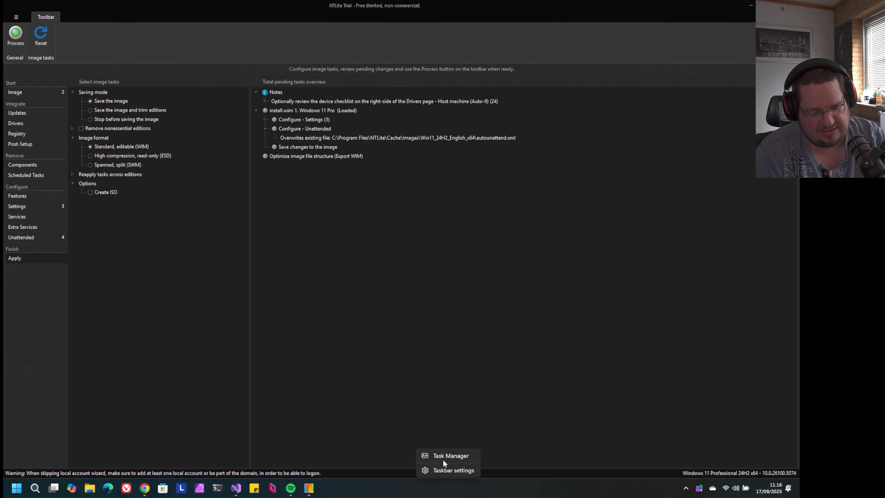
{"action": "left_click", "coordinate": [446, 456]}
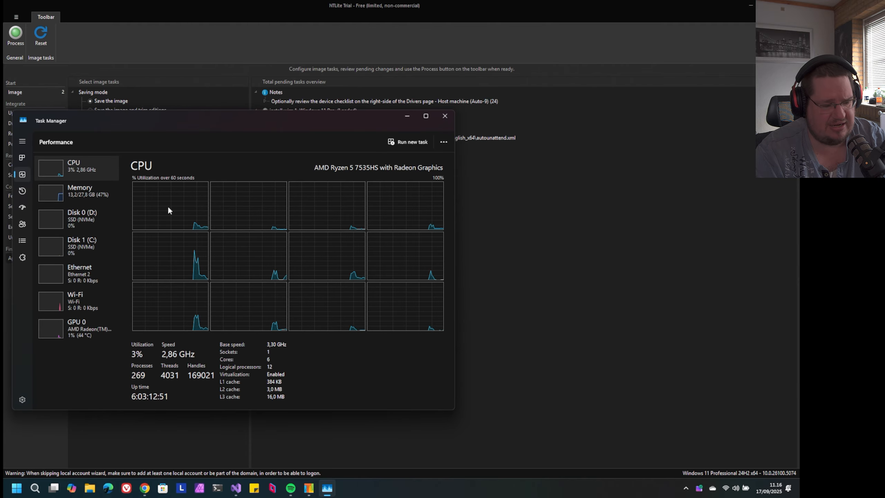
{"action": "left_click_drag", "start_coordinate": [225, 123], "coordinate": [428, 83]}
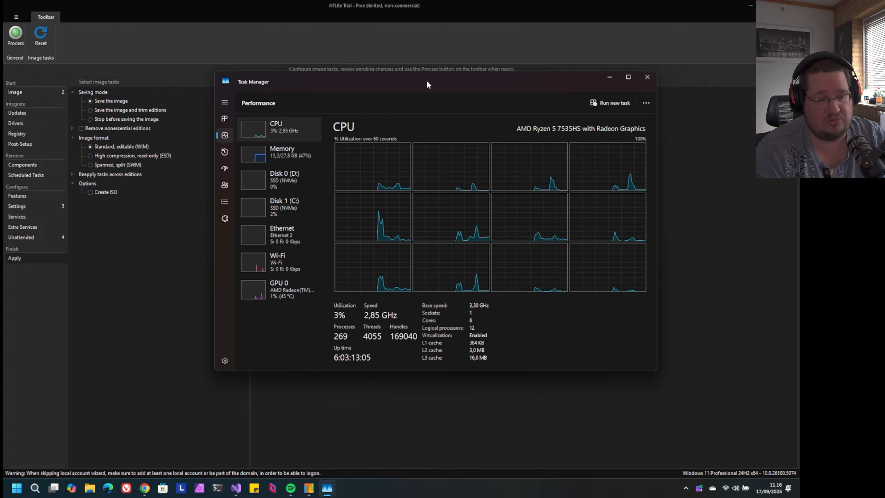
{"action": "left_click_drag", "start_coordinate": [428, 84], "coordinate": [395, 102]}
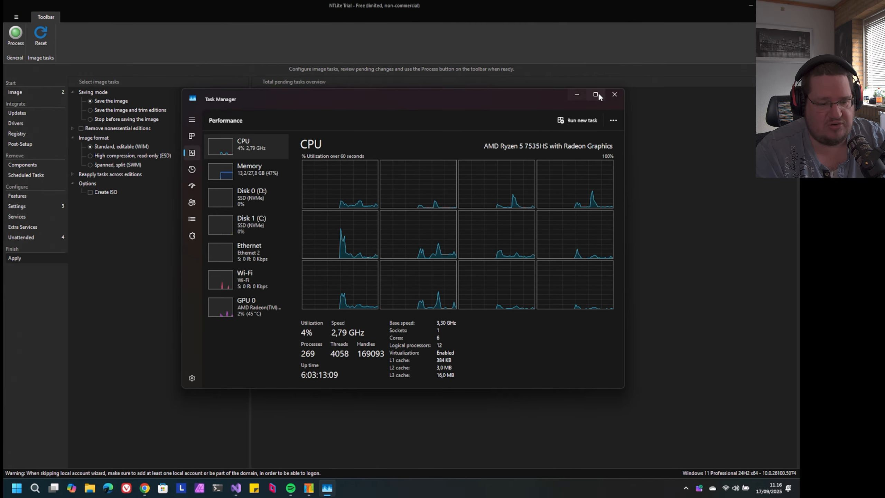
{"action": "left_click", "coordinate": [614, 95]}
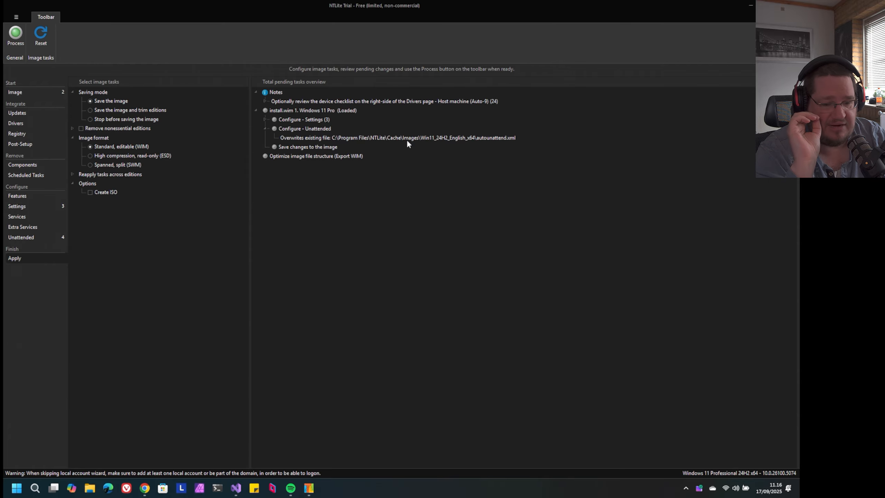
Enable the Create ISO option to view the ISO file destination choice, and cancel without saving
{"action": "left_click", "coordinate": [108, 190]}
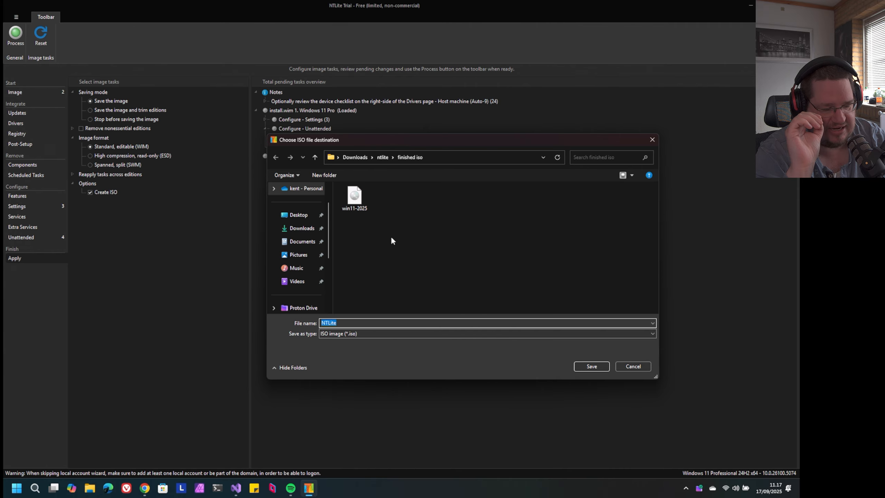
{"action": "left_click", "coordinate": [652, 140]}
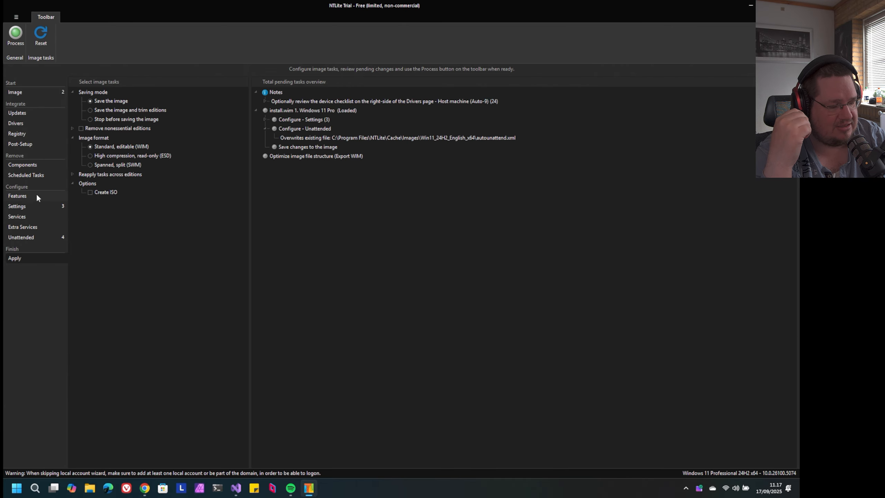
Revisit the Features, Settings, Services and Unattended configuration pages to review the image choices
{"action": "left_click", "coordinate": [25, 197]}
{"action": "left_click", "coordinate": [23, 207]}
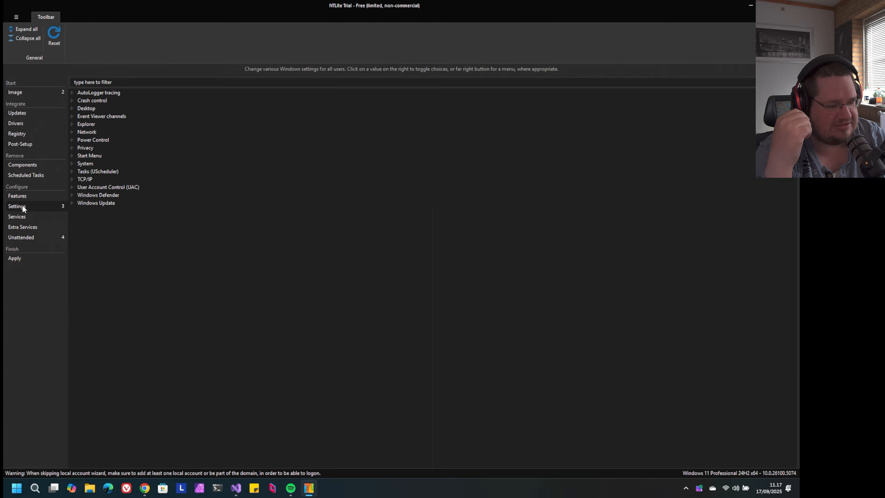
{"action": "left_click", "coordinate": [21, 217]}
{"action": "left_click", "coordinate": [21, 238]}
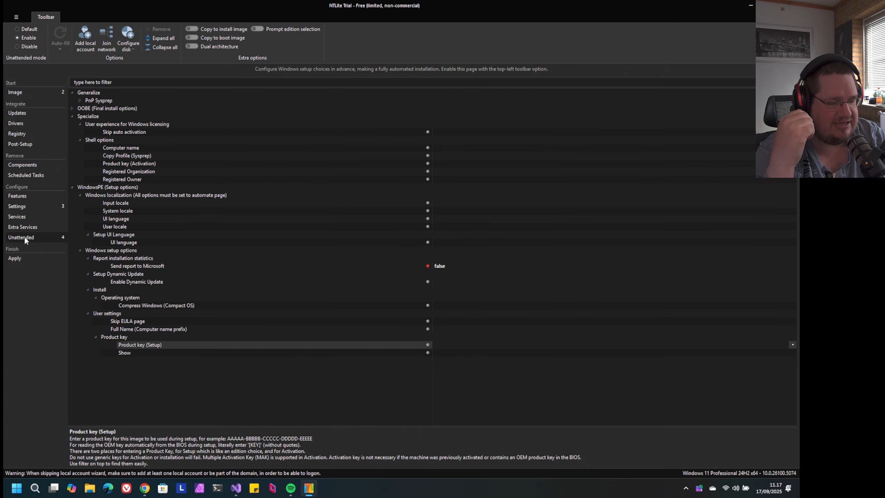